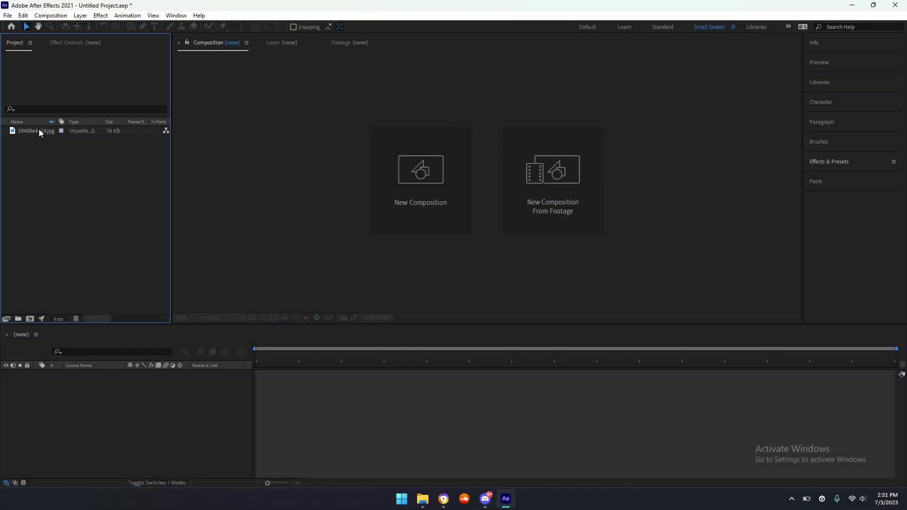
- Drag the portrait JPG into the timeline to make a 1024x614, 29.97 fps composition from it
left_click_drag(36, 130, 126, 405)
- Change the composition size to 540 by 540 in Composition Settings
key("period")
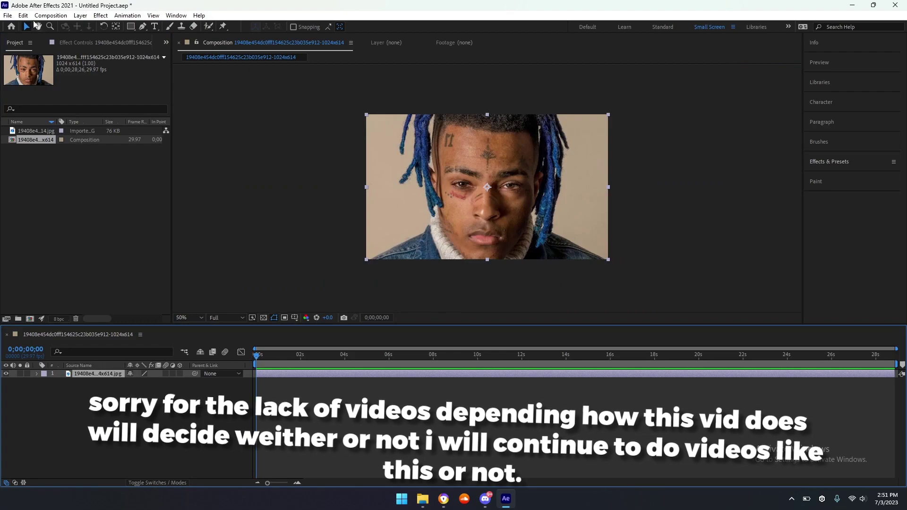
left_click(51, 15)
left_click(66, 39)
left_click(384, 190)
type("540")
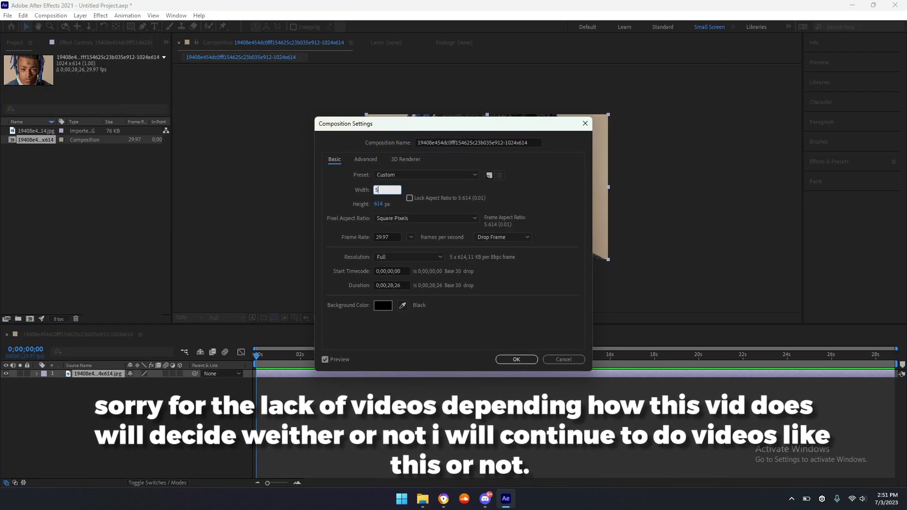
key("Tab")
type("540")
key("Return")
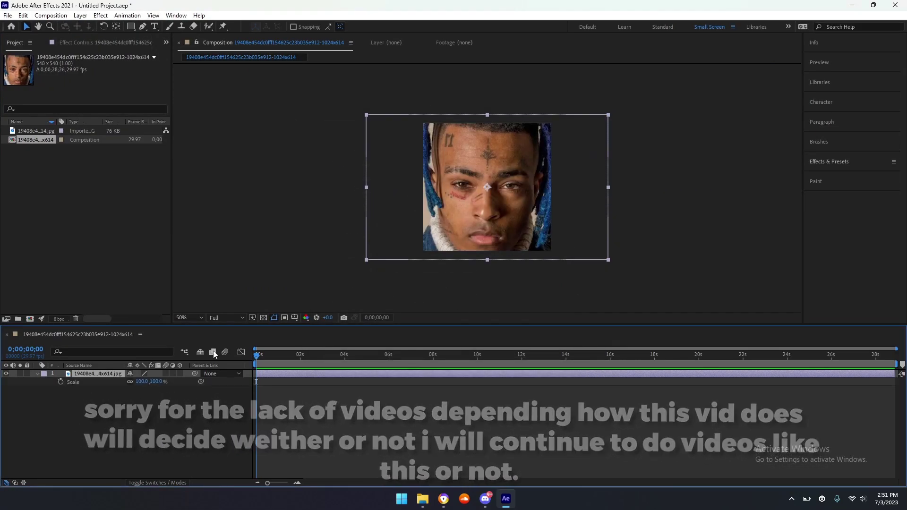
- Scale the portrait to about 92 percent and fit it to the composition height
key("s")
left_click_drag(145, 382, 139, 381)
right_click(409, 199)
mouse_move(460, 246)
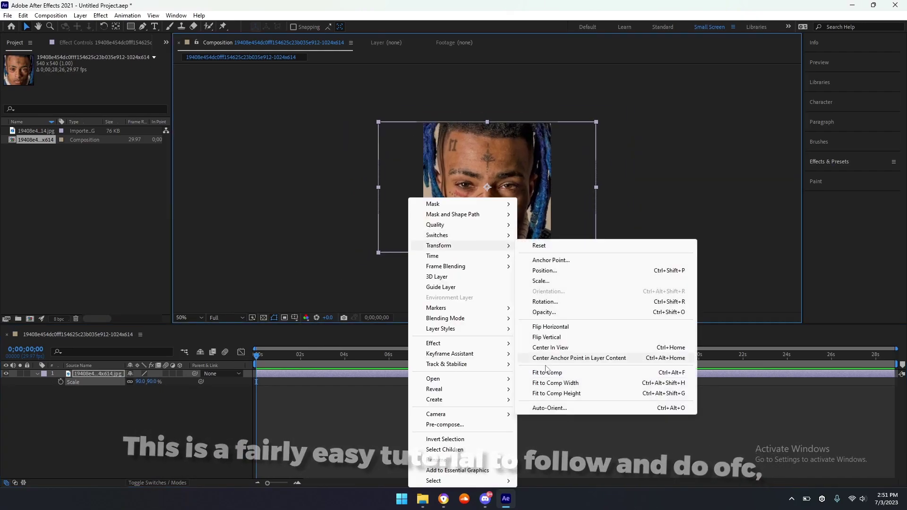
left_click(548, 392)
- Pre-compose the portrait layer into Comp 1 and view at 100 percent
right_click(526, 208)
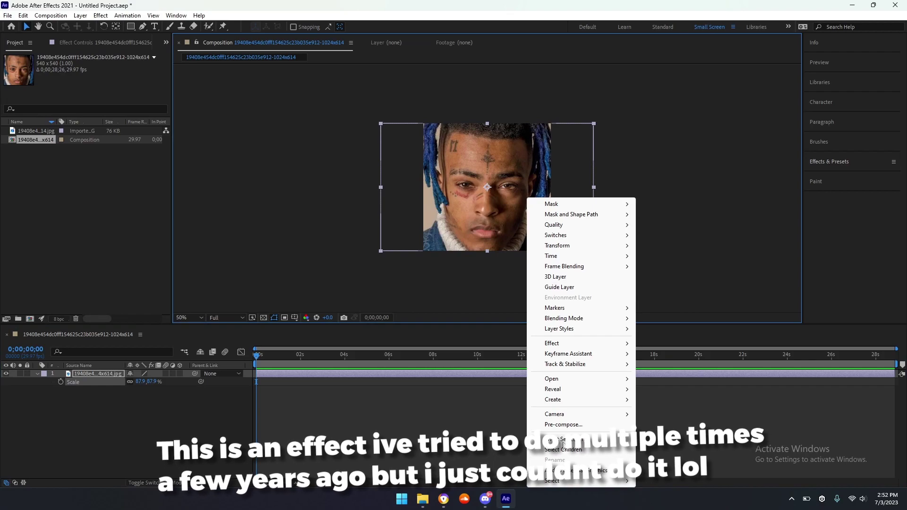
left_click(563, 424)
left_click(470, 308)
key("slash")
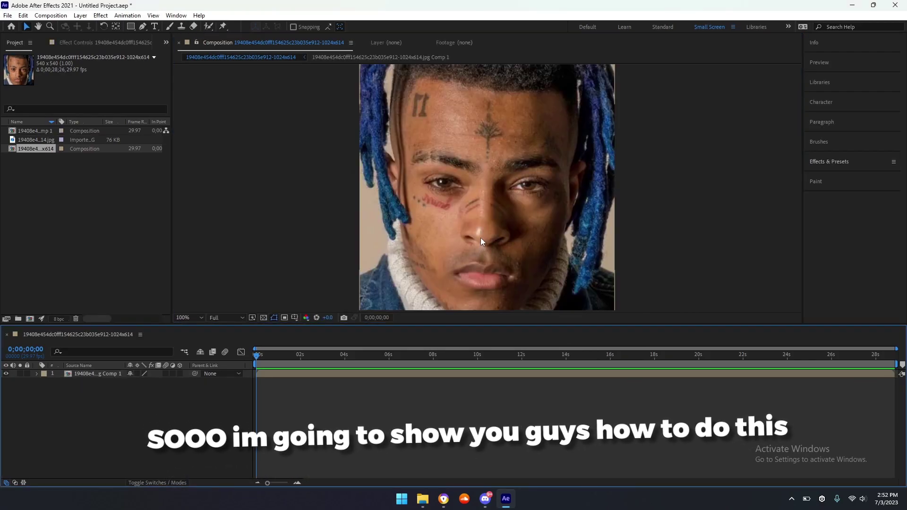
- Turn on Collapse Transformations and 3D for the pre-composed portrait layer
left_click(165, 374)
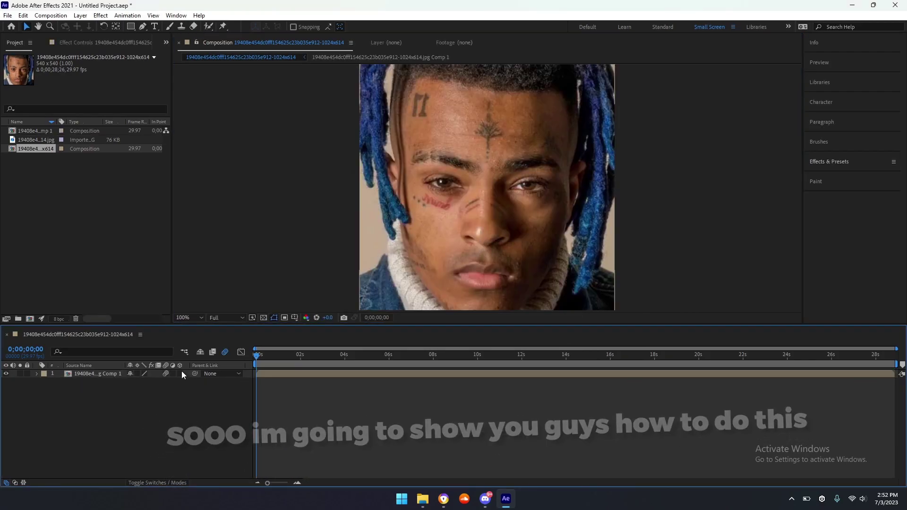
left_click(180, 373)
left_click(79, 374)
scroll(403, 194, "up", 4)
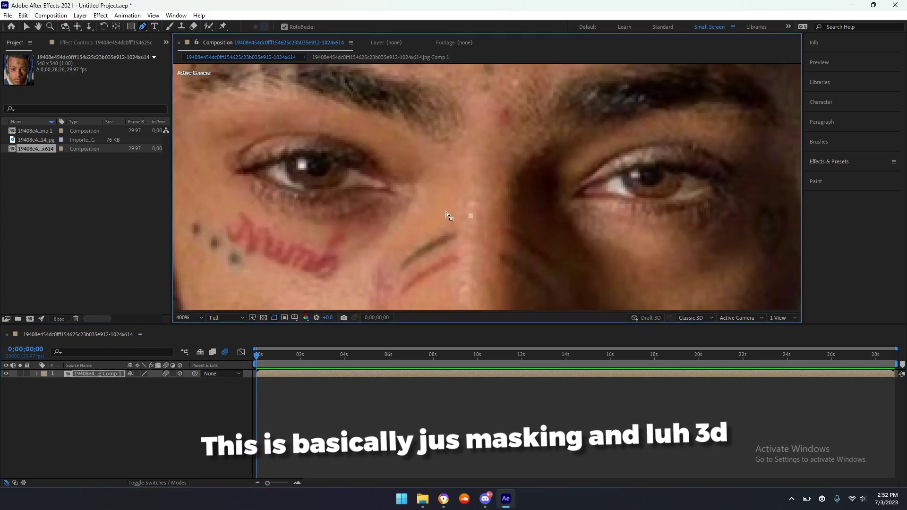
left_click_drag(446, 212, 616, 299)
- Draw a closed RotoBezier mask around the eye on the image's left
key("g")
left_click(299, 27)
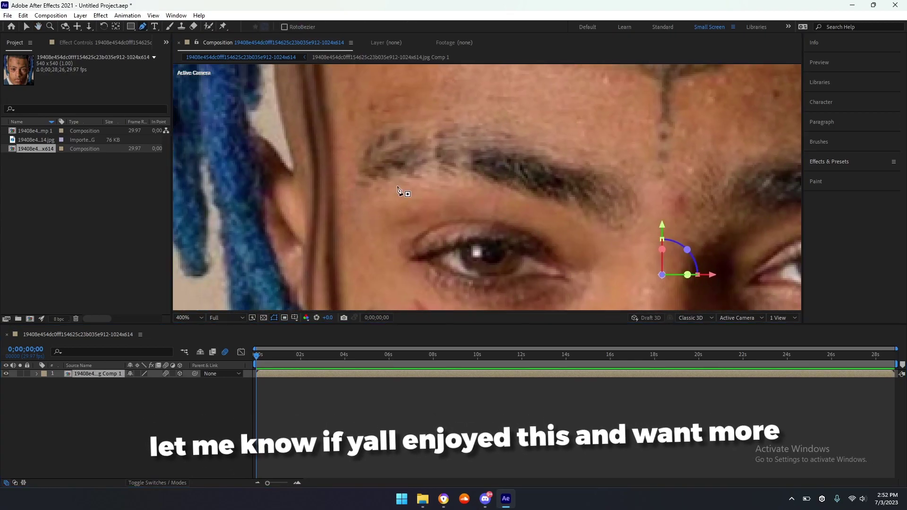
key("h")
scroll(435, 268, "up", 1)
mouse_move(435, 268)
left_mouse_down()
mouse_move(462, 189)
mouse_move(439, 119)
left_mouse_up()
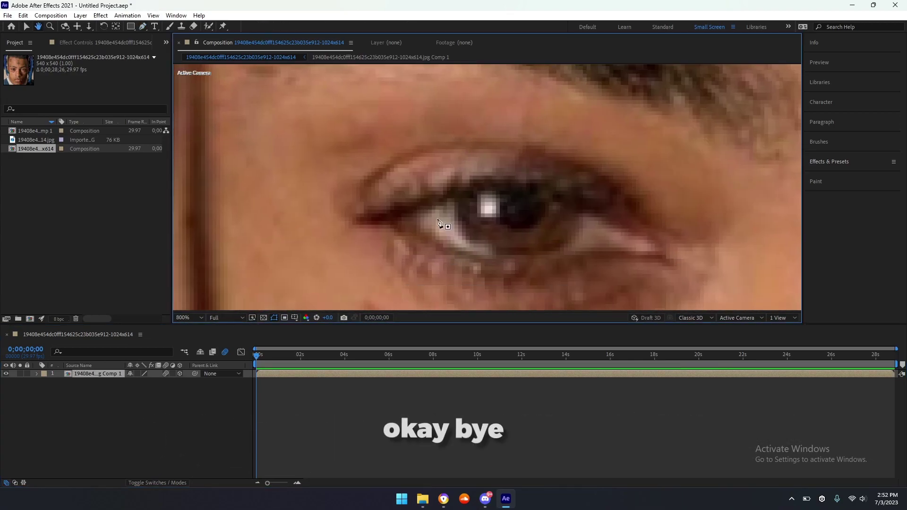
key("g")
left_click(397, 222)
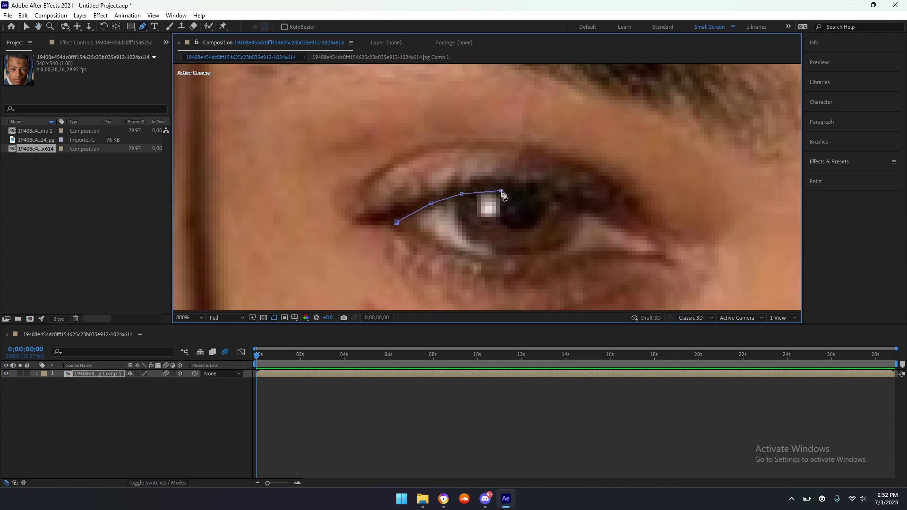
left_click(659, 260)
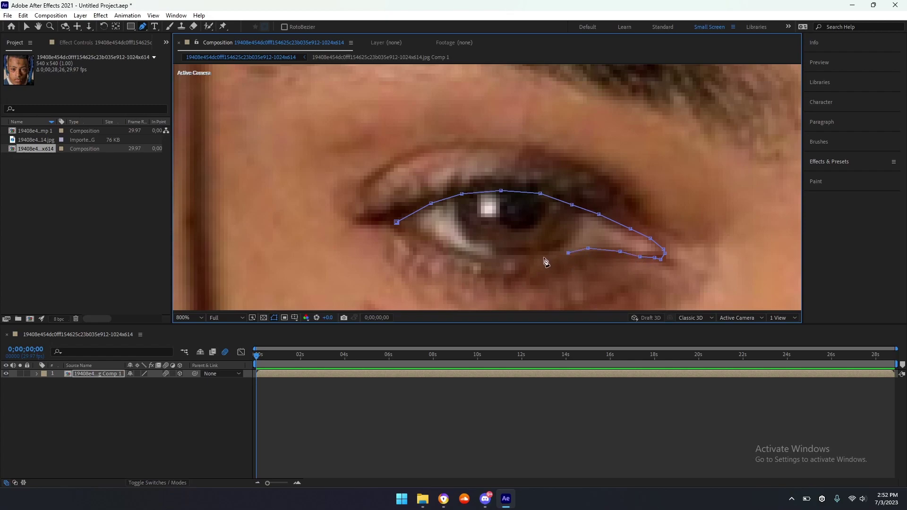
left_click(397, 222)
scroll(503, 239, "down", 4)
- Duplicate the masked eye layer and invert the second layer's mask
key("ctrl+d")
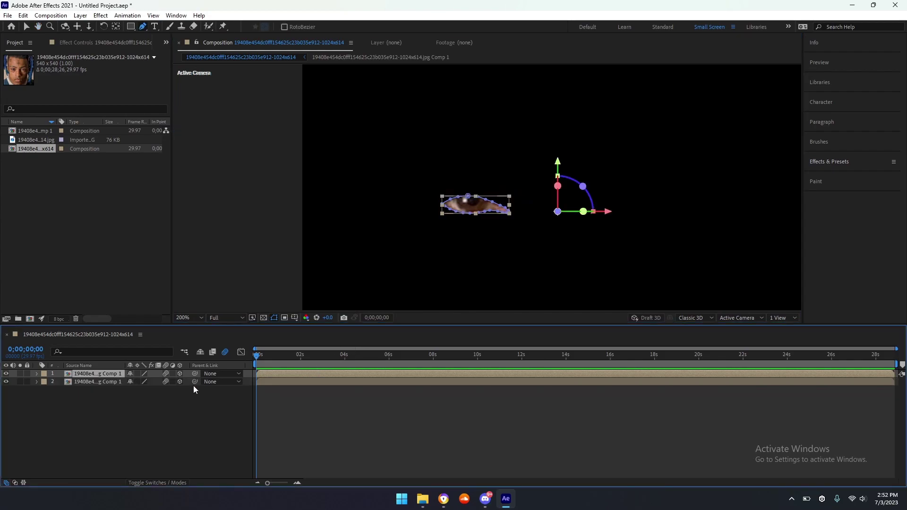
left_click(92, 381)
key("m")
left_click(163, 390)
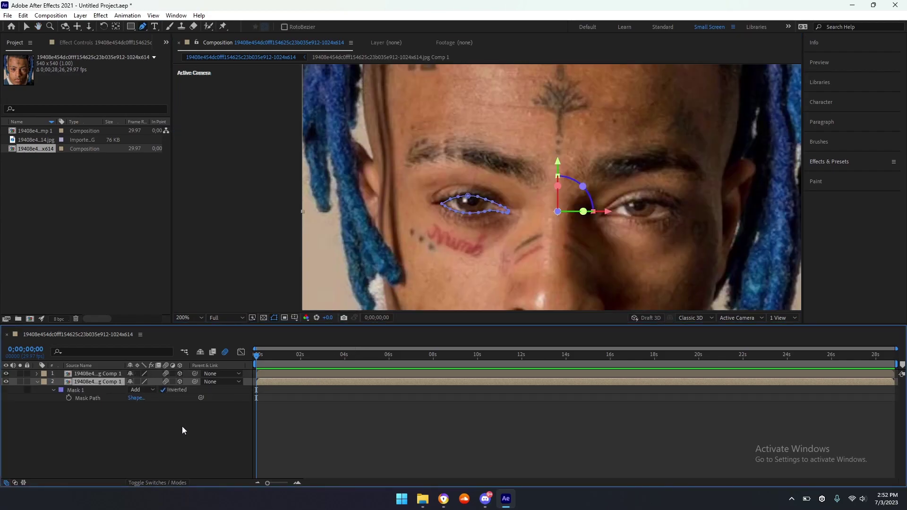
left_click(183, 430)
- Apply a mask feather to the inverted eye mask
key("v")
right_click(489, 212)
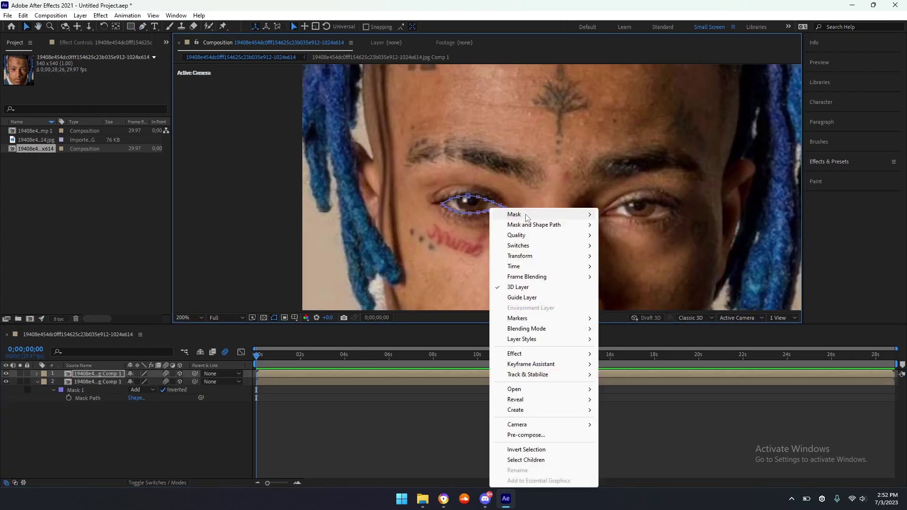
mouse_move(528, 218)
left_click(628, 240)
left_click(451, 274)
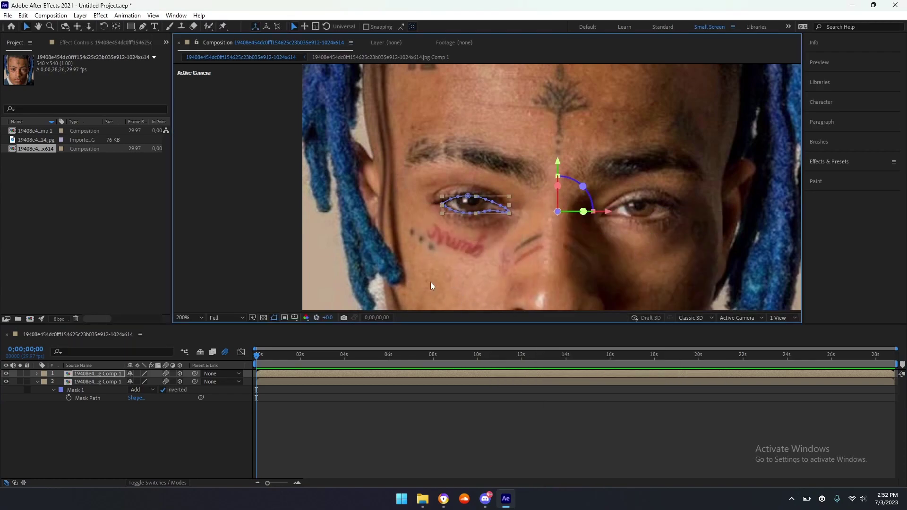
left_click(255, 263)
- Show layer names and duplicate the eye layer to reach five Comp 1 layers
scroll(350, 261, "down", 2)
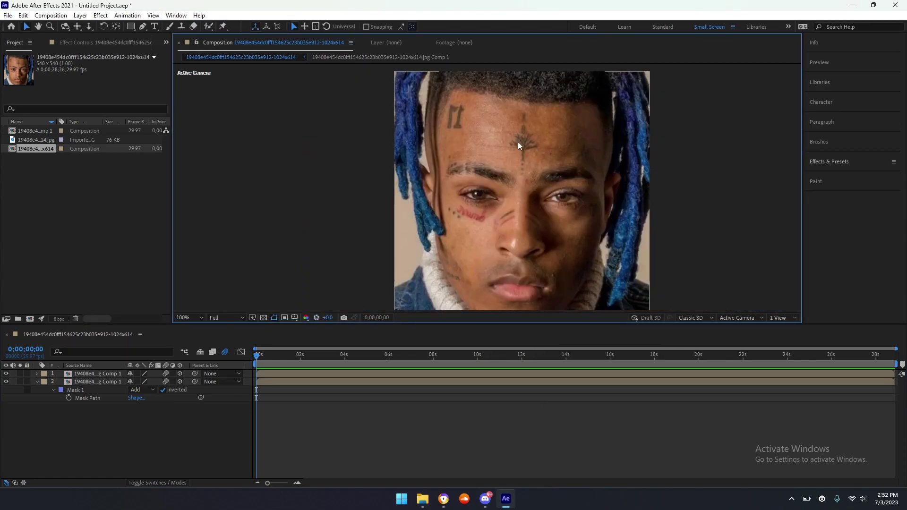
left_click(86, 381)
left_click(79, 365)
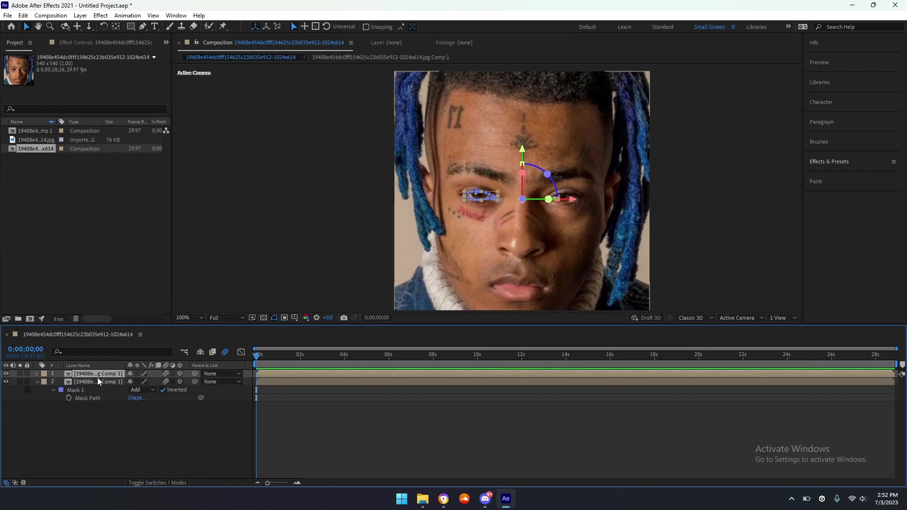
key("ctrl+d")
key("ctrl+d")
key("ctrl+d")
left_click(98, 398)
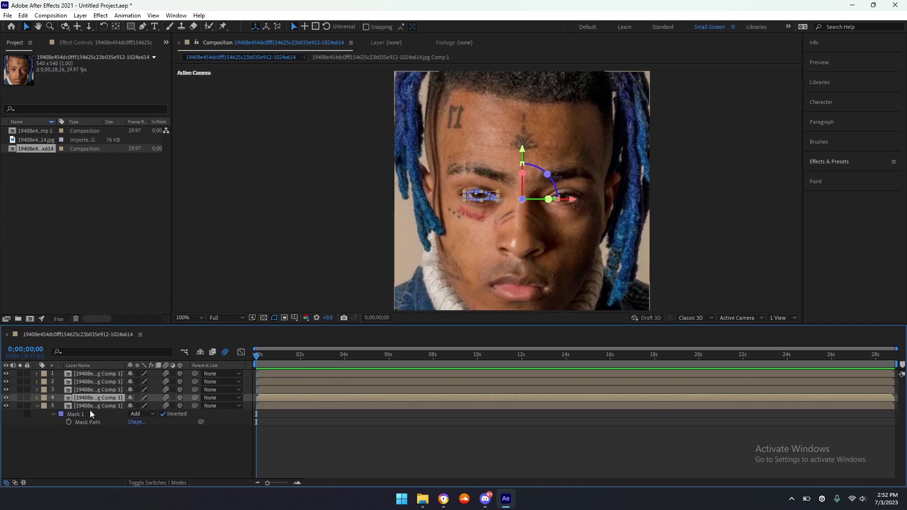
left_click(151, 457)
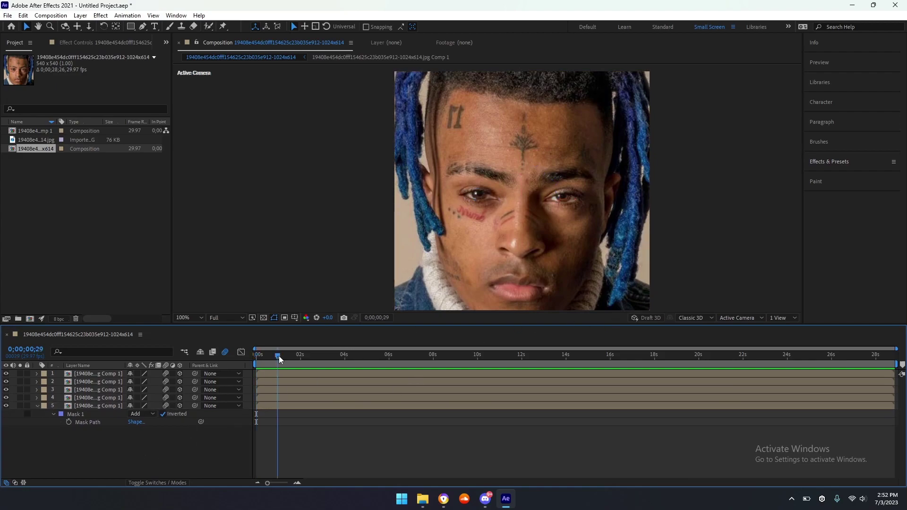
- Set the composition duration to 0;00;02;00 in Composition Settings
left_click(51, 15)
left_click(61, 41)
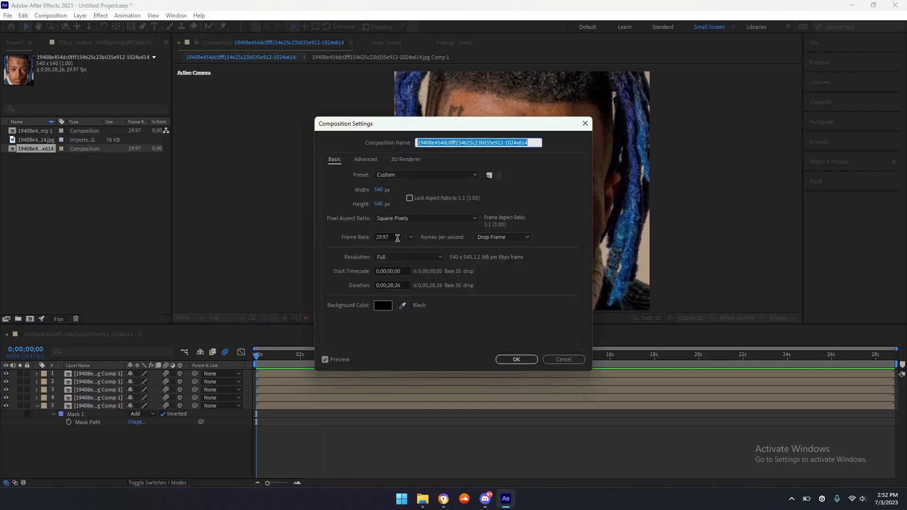
left_click(397, 285)
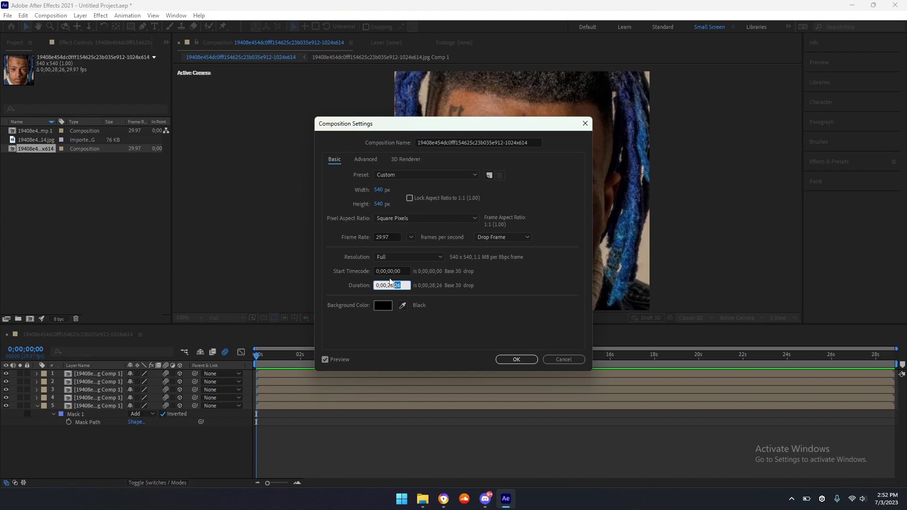
type("00")
right_click(397, 285)
left_click(396, 284)
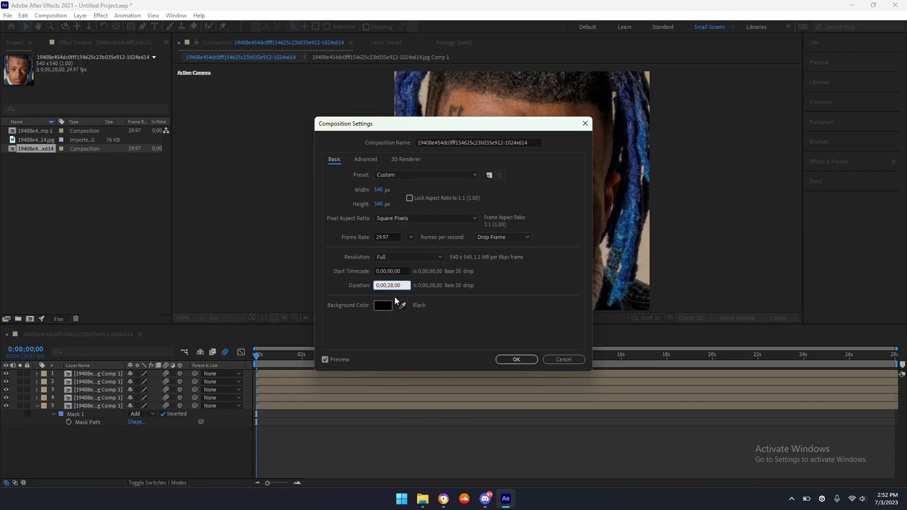
type("200")
key("Return")
- Preview the comp and add a composition marker at frame 11
key("space")
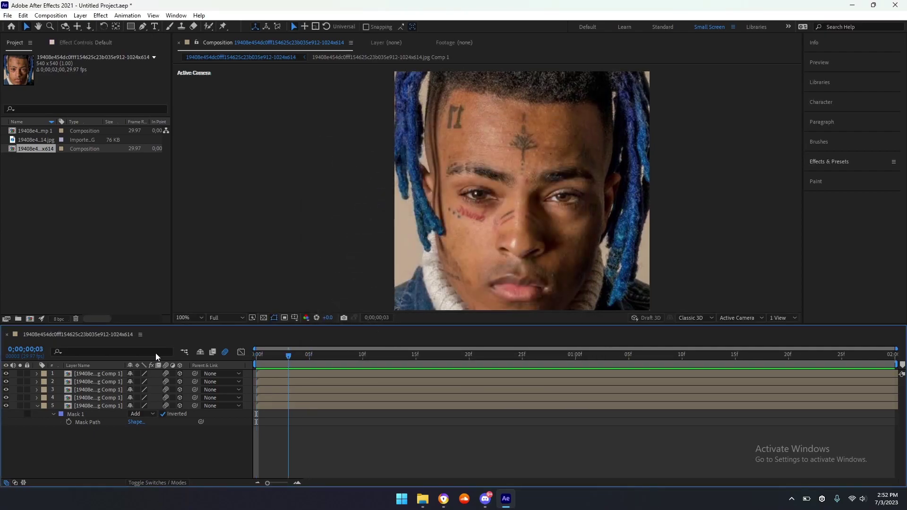
left_click_drag(543, 386, 375, 386)
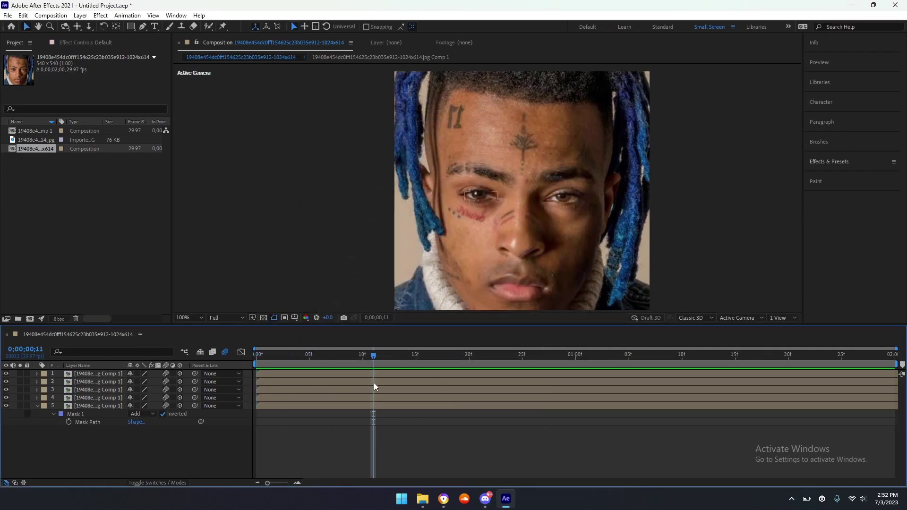
left_click(375, 386)
left_click(375, 415)
left_click(396, 424)
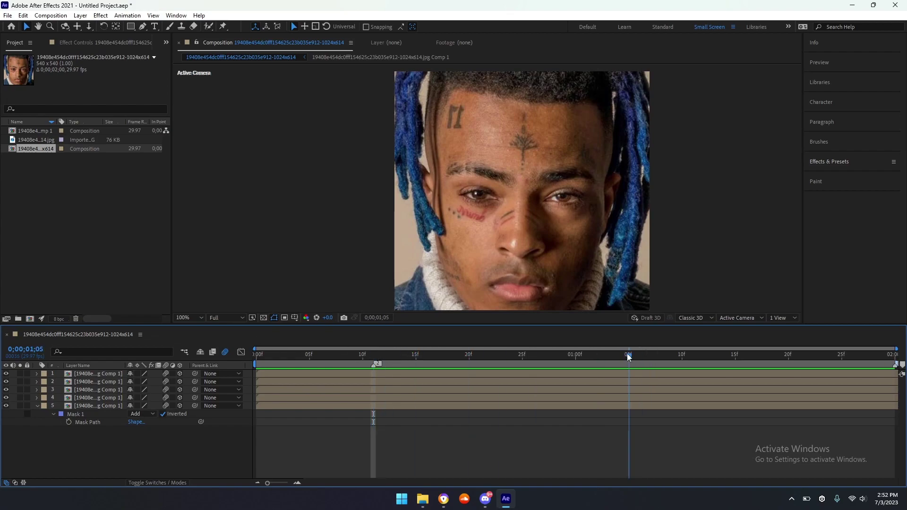
key("KP_Multiply")
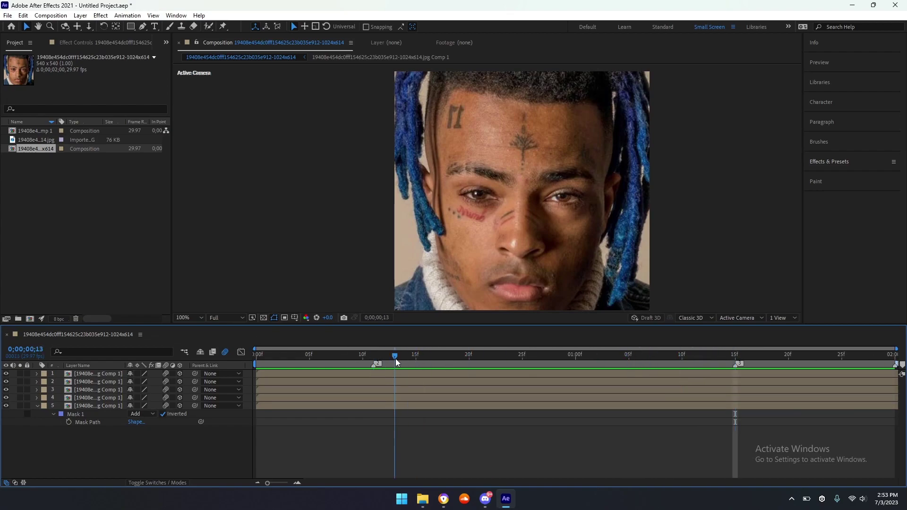
- Check timing at frame 27 and the comp's end, then bring up the timeline context menu
left_click(546, 356)
key("End")
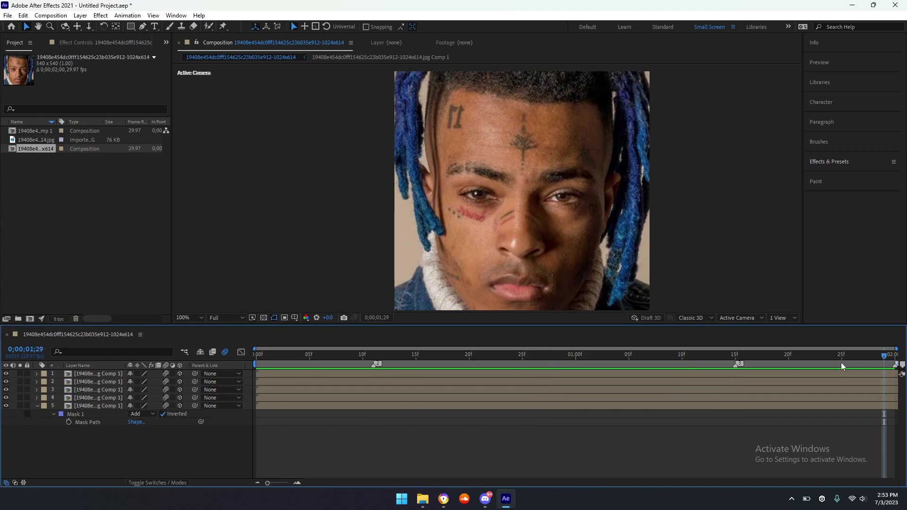
left_click(543, 354)
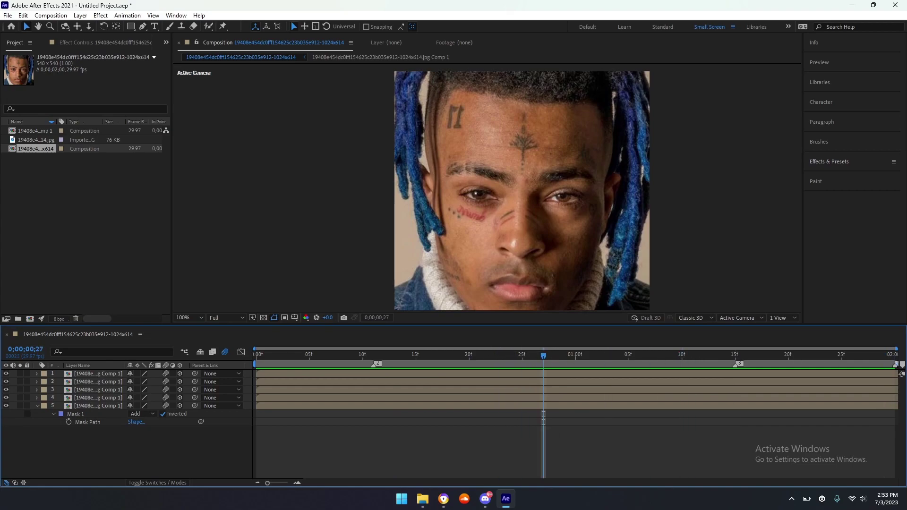
key("j")
left_click(378, 375)
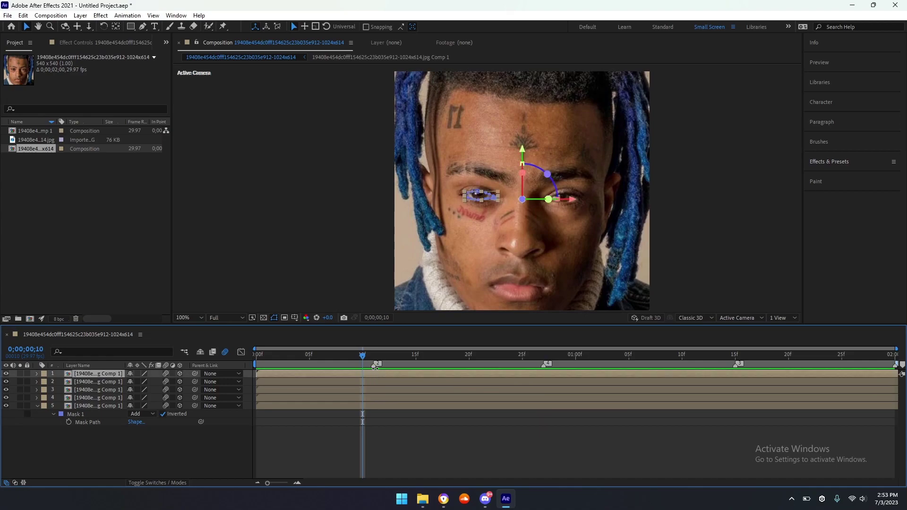
left_click(176, 439)
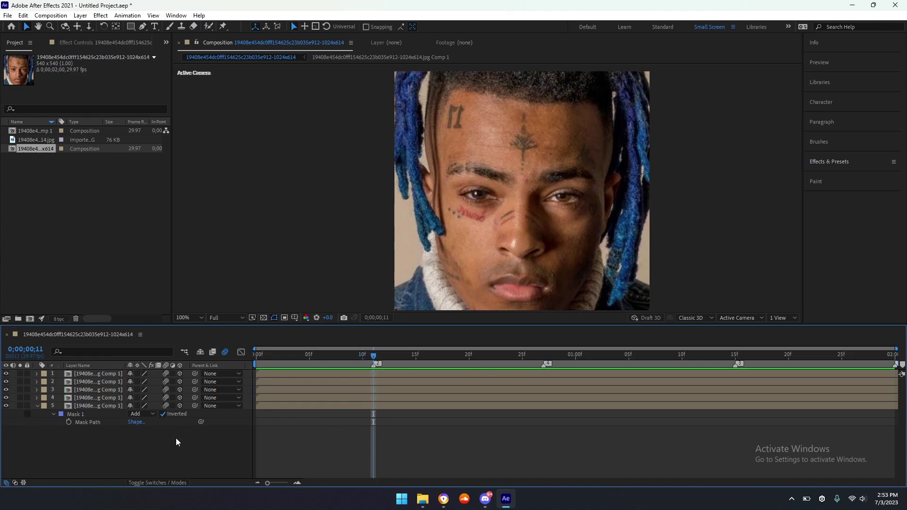
right_click(112, 438)
right_click(197, 471)
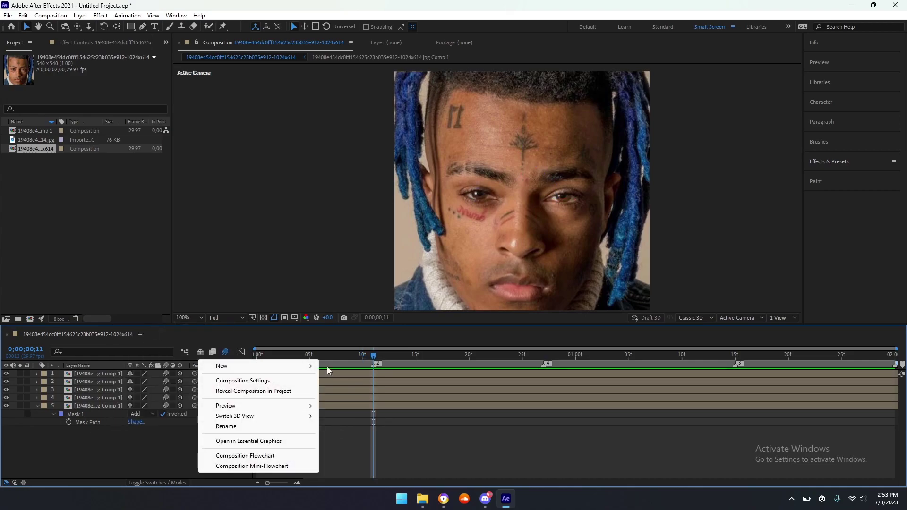
- Add Null 1, move it onto the left eye, and make it a 3D layer
mouse_move(307, 366)
left_click(359, 435)
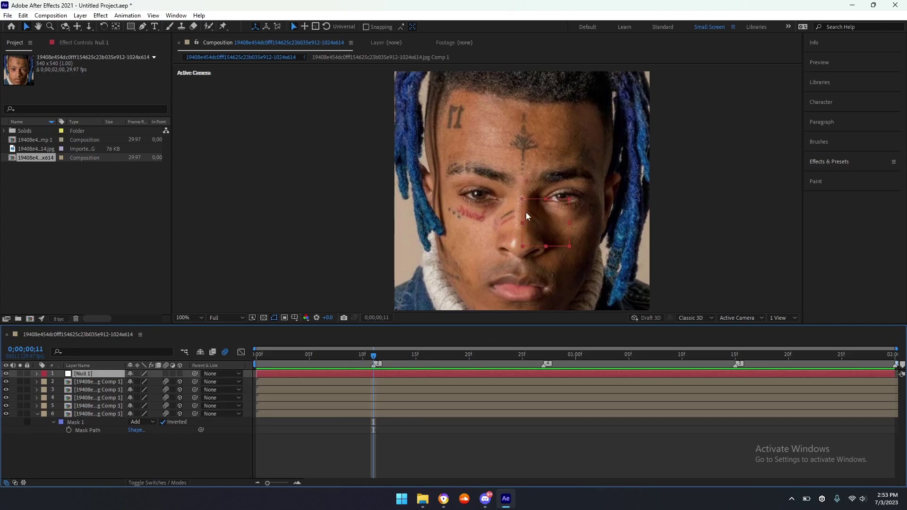
left_click_drag(522, 200, 479, 197)
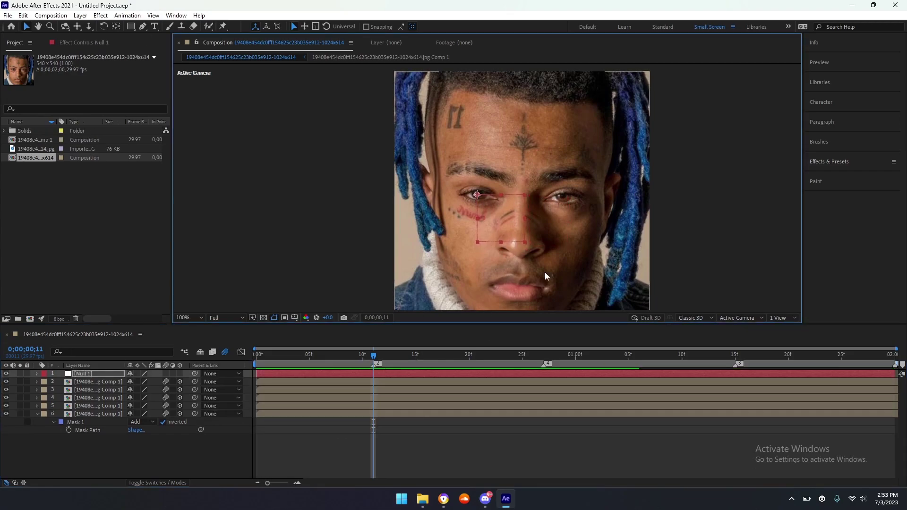
left_click(180, 374)
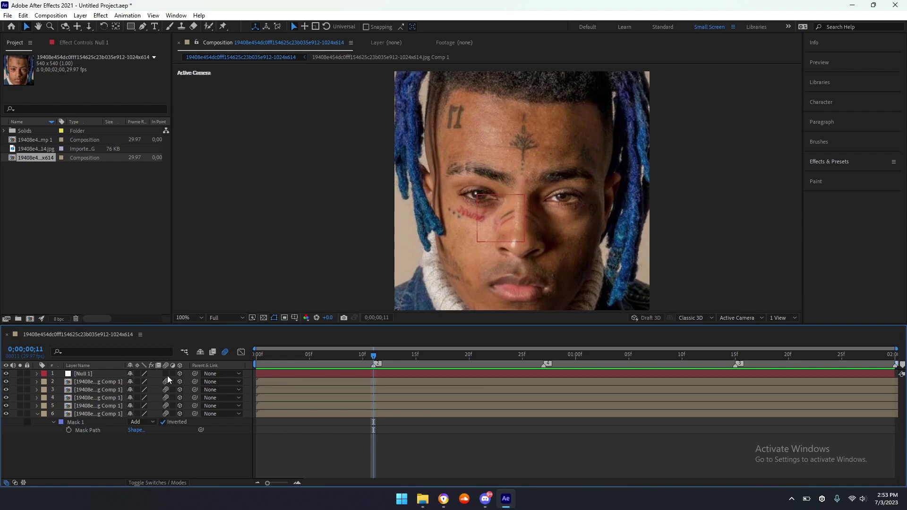
left_click(78, 383)
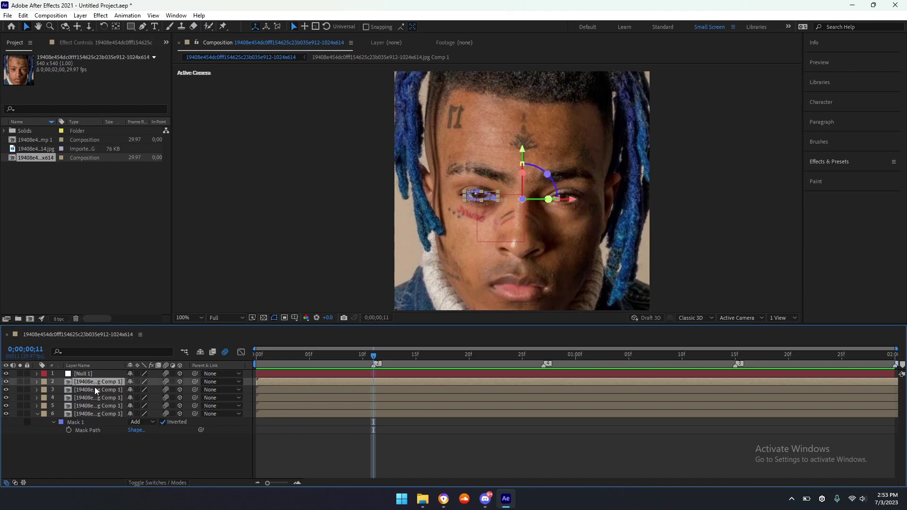
- In the Left view, push eye layers 2 and 3 back in depth along Z
left_click(736, 317)
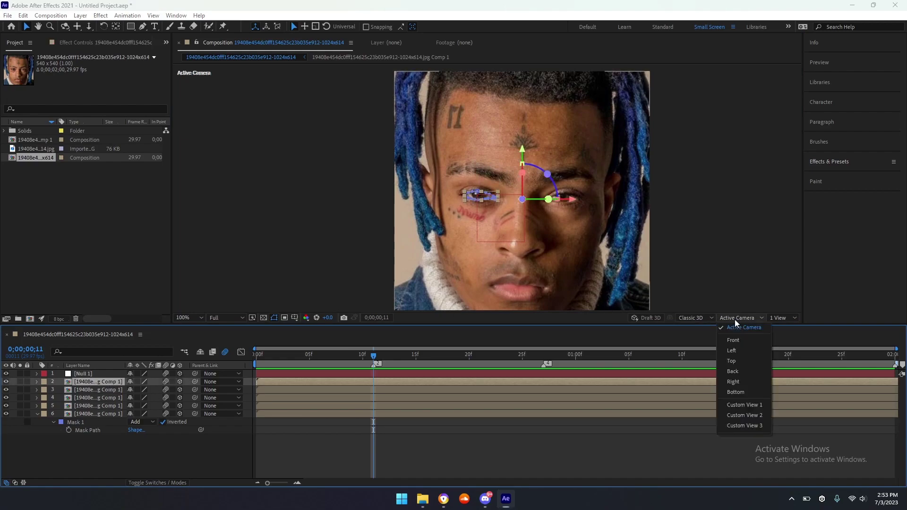
left_click(743, 368)
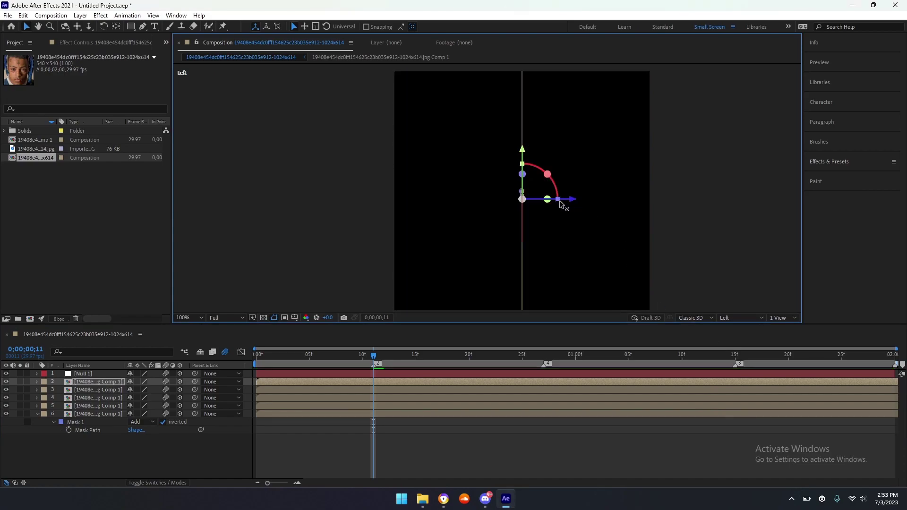
left_click_drag(553, 199, 474, 200)
key("ctrl+Down")
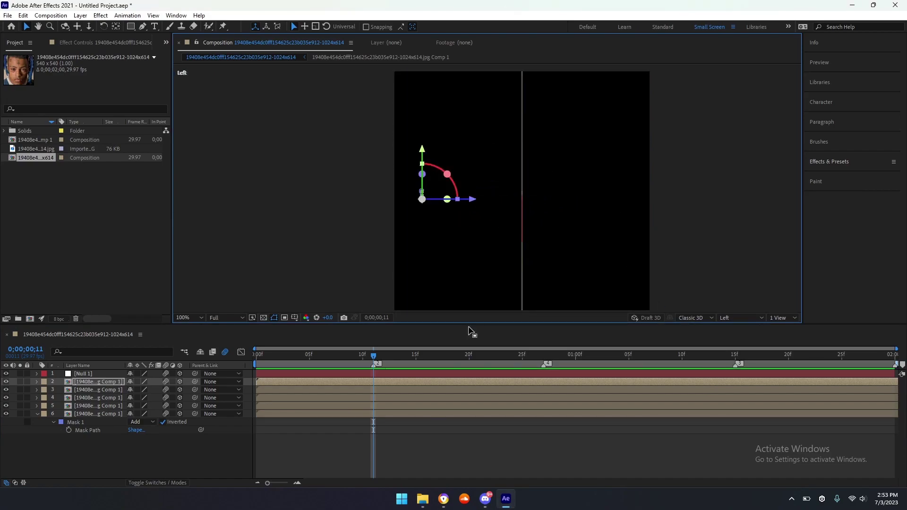
left_click_drag(570, 199, 562, 208)
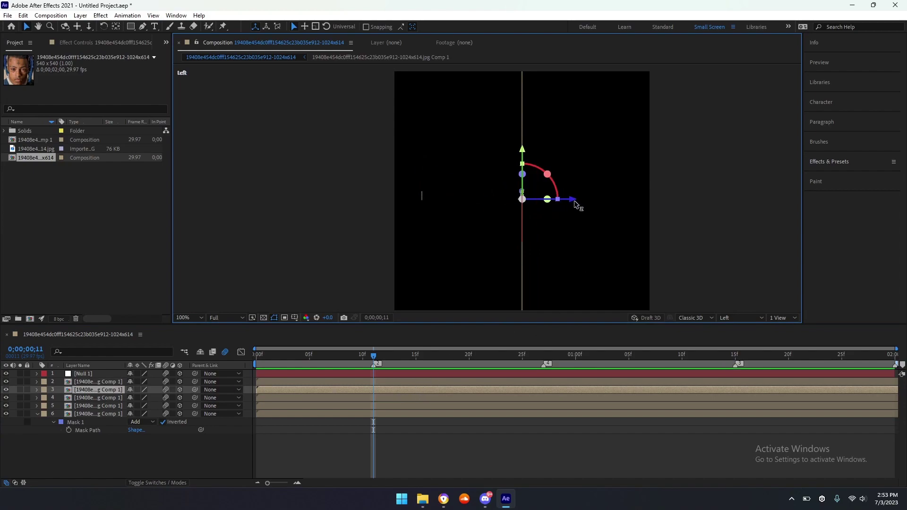
left_click_drag(574, 199, 546, 201)
- Select layers 4 through 6 and undo an accidental sideways move of layer 6
left_click(432, 395)
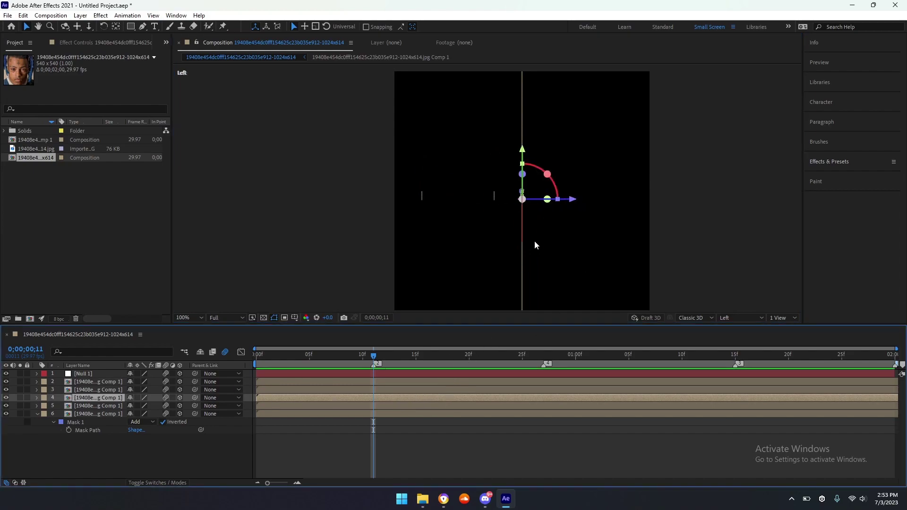
left_click(568, 199)
scroll(486, 214, "up", 4)
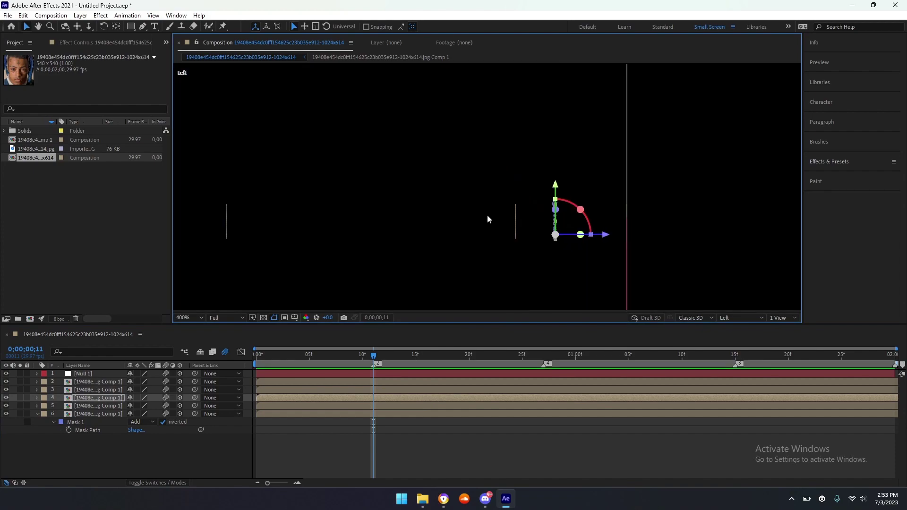
scroll(489, 219, "down", 2)
left_click(343, 443)
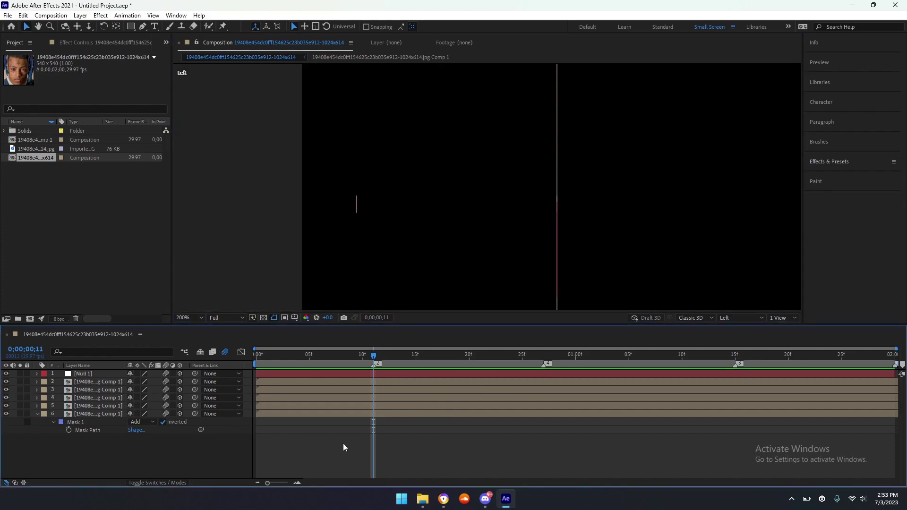
left_click(78, 408)
left_click(79, 412)
left_click(563, 214)
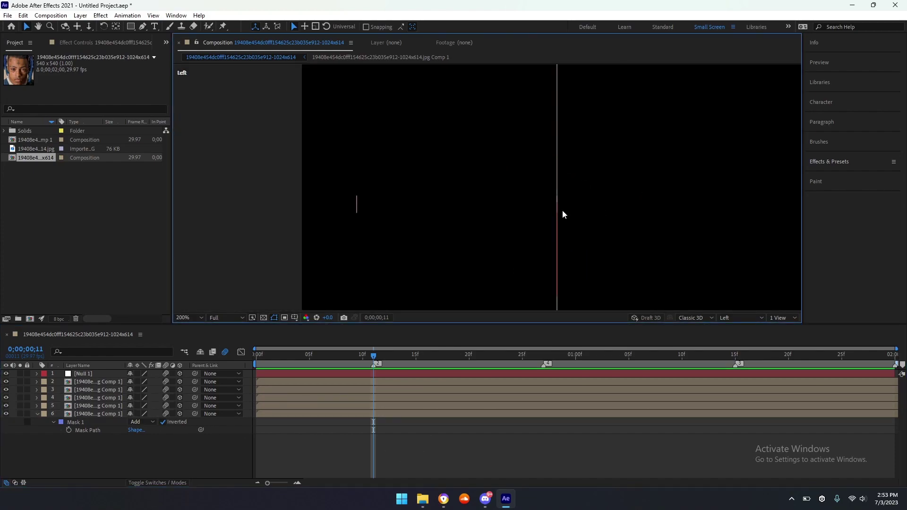
left_click(466, 414)
left_click_drag(611, 212, 569, 229)
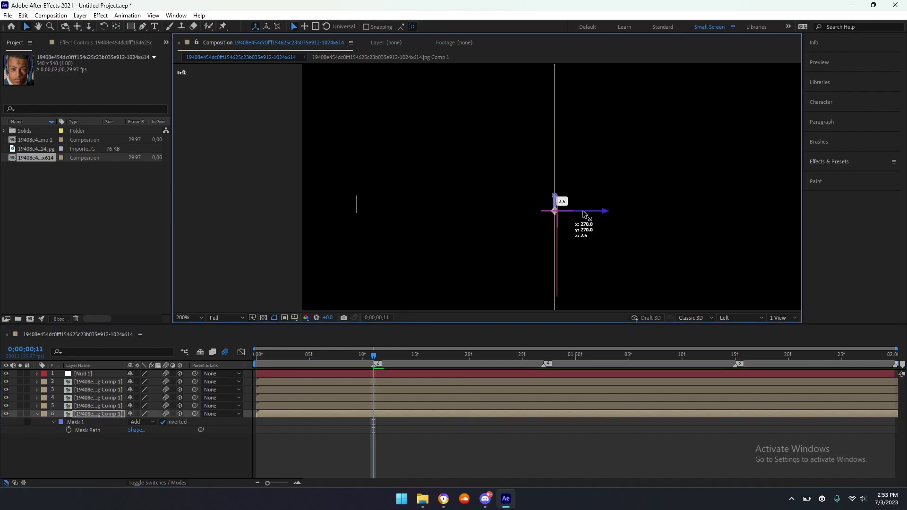
key("ctrl+z")
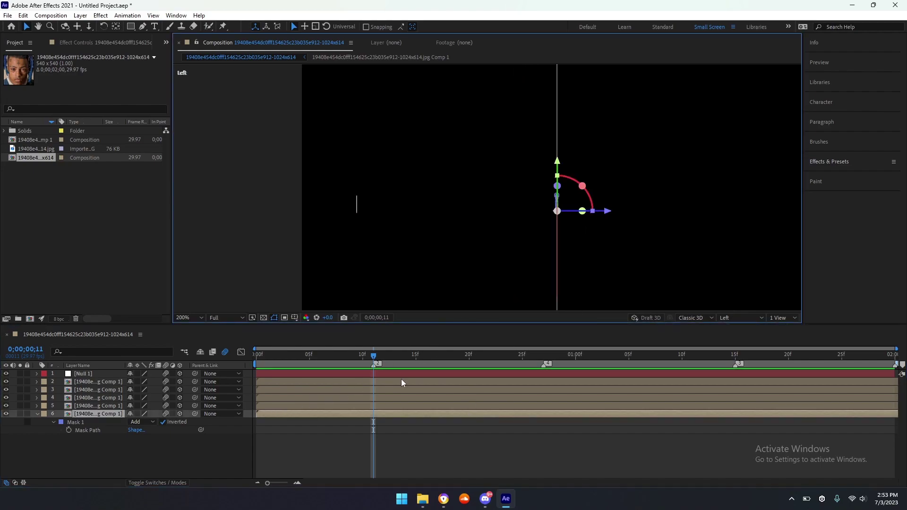
- Return the viewer to the Active Camera view with layer 2 selected
left_click(267, 382)
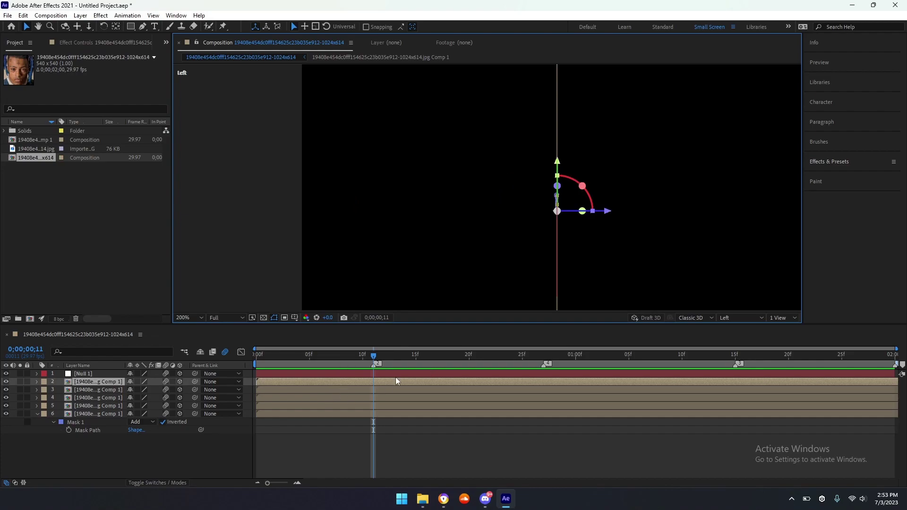
left_click(738, 317)
left_click(737, 328)
- Delete eye layers 2 through 5 and duplicate the masked eye layer twice
scroll(445, 271, "down", 2)
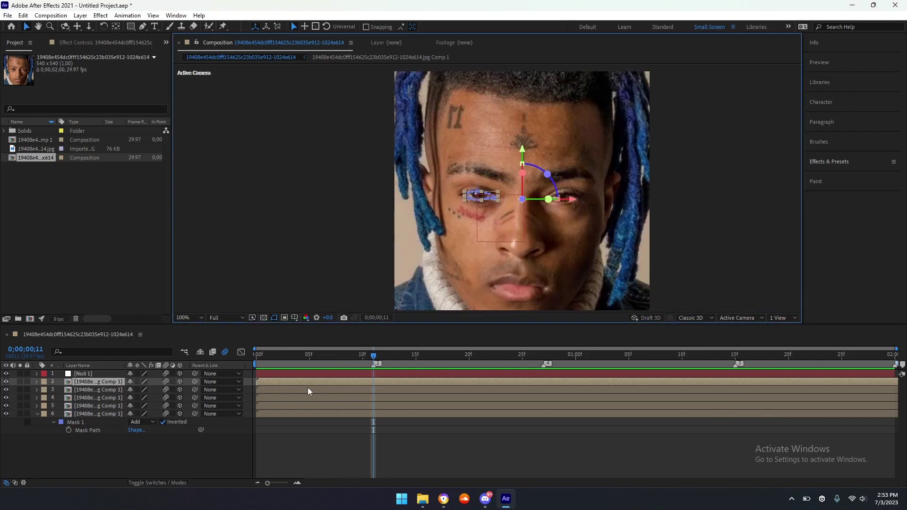
left_click_drag(5, 382, 5, 406)
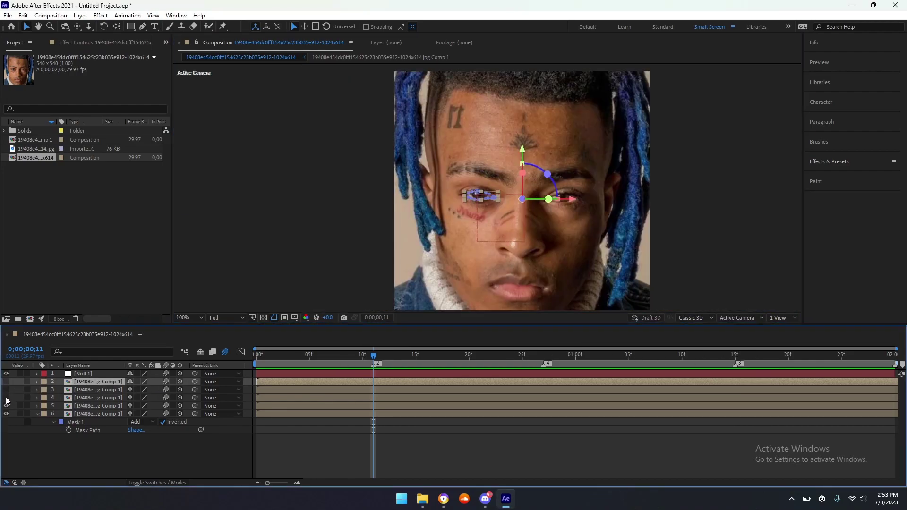
left_click(84, 405, "shift")
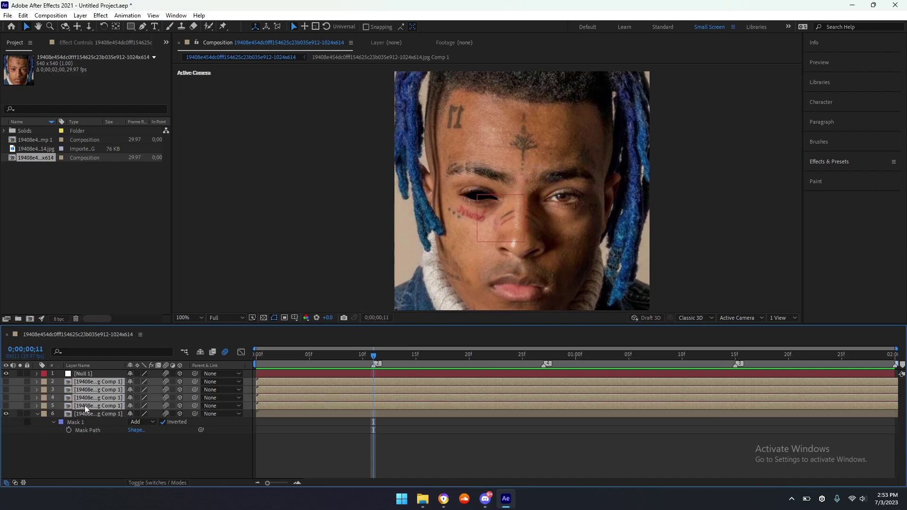
key("Delete")
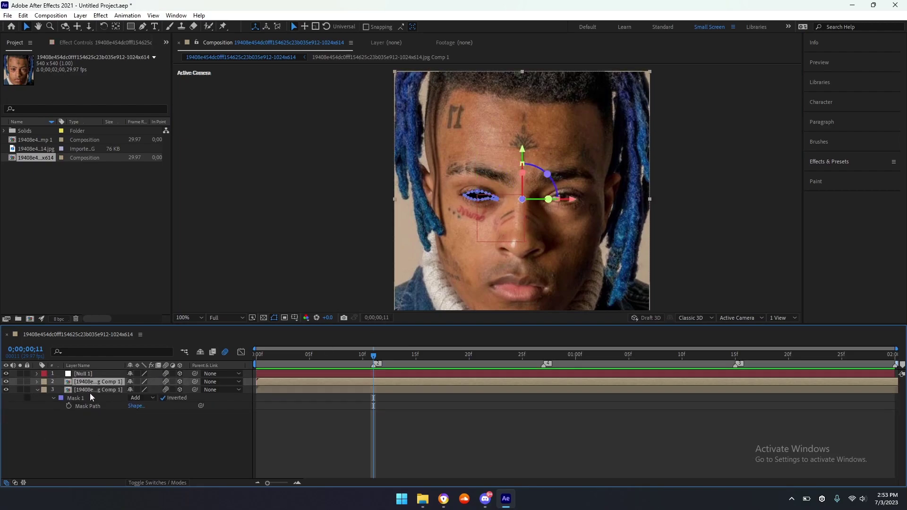
key("ctrl+d")
key("ctrl+d")
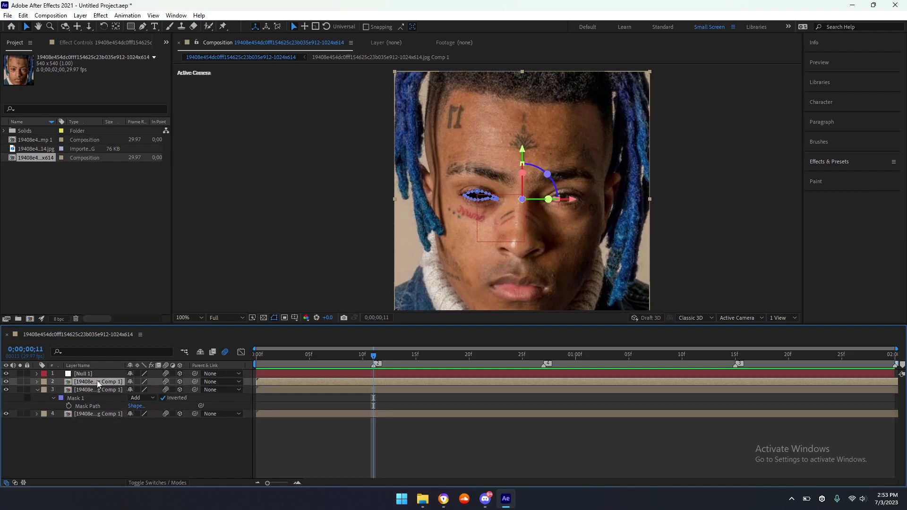
key("ctrl+d")
key("ctrl+d")
- In the Left view, add another eye copy and offset it along Z
left_click(729, 317)
left_click(736, 367)
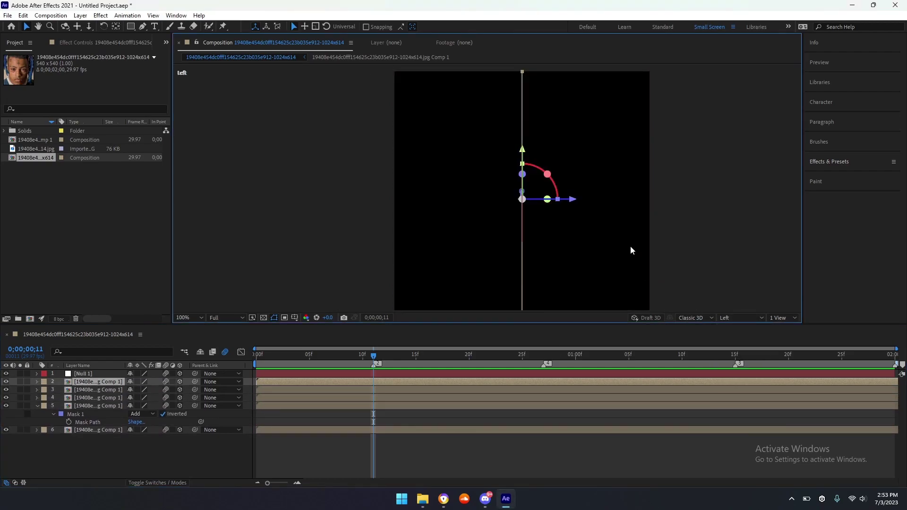
key("ctrl+d")
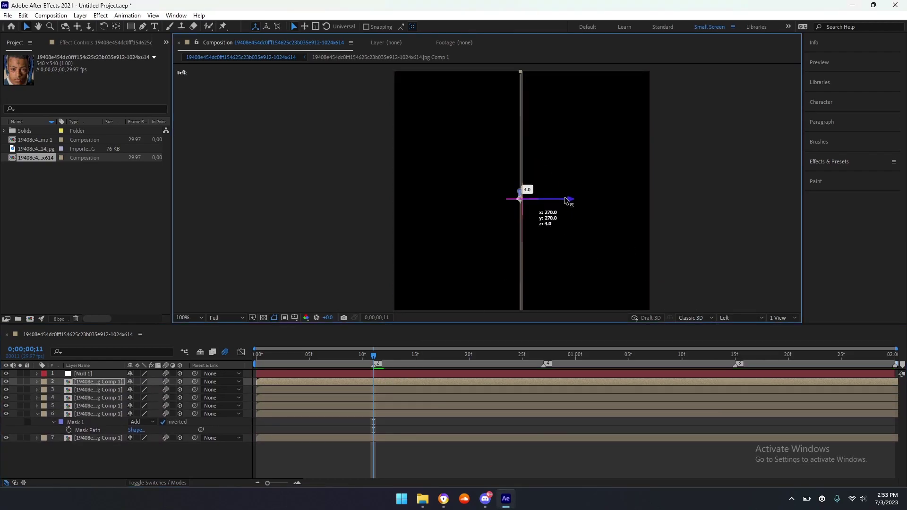
mouse_move(571, 199)
left_mouse_down()
mouse_move(506, 200)
mouse_move(506, 210)
left_mouse_up()
left_click(413, 390)
left_click(390, 406)
key("ctrl+z")
- Move eye layers 4 and 5 deeper along Z
left_click(393, 397)
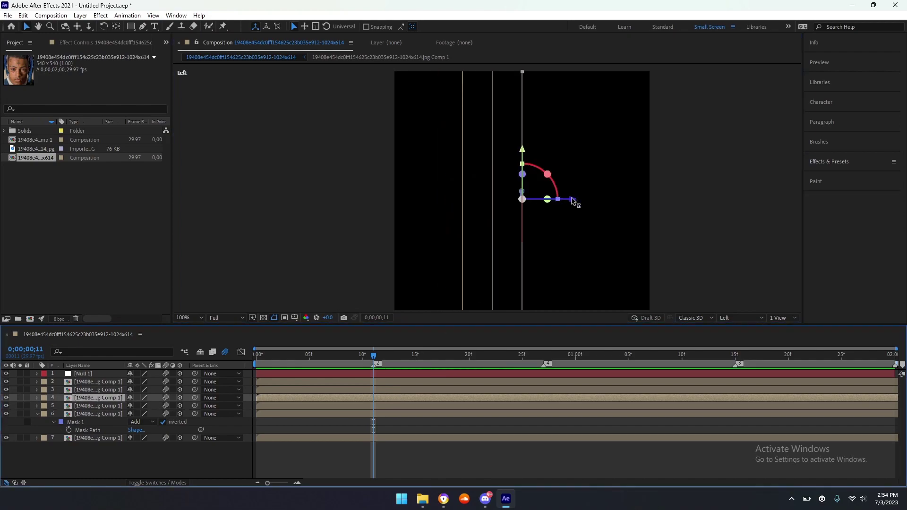
left_click_drag(571, 199, 483, 214)
left_click(385, 406)
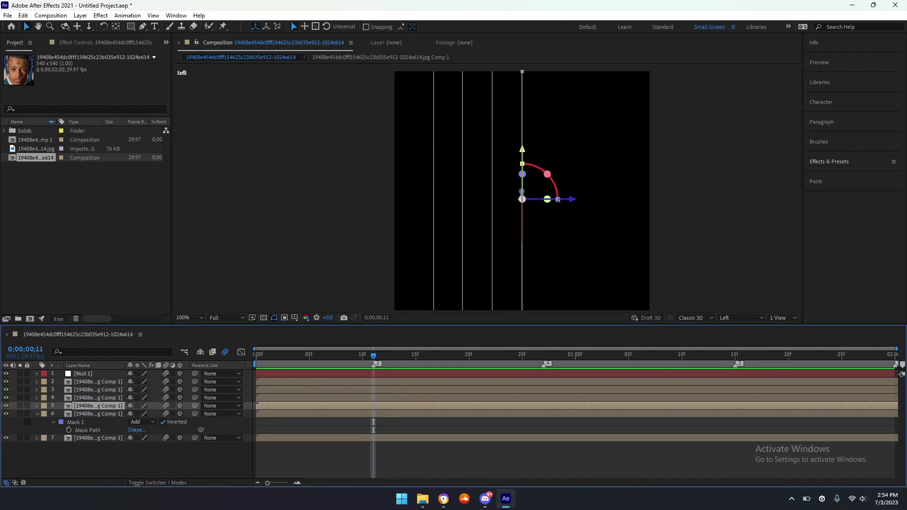
left_click_drag(558, 200, 467, 208)
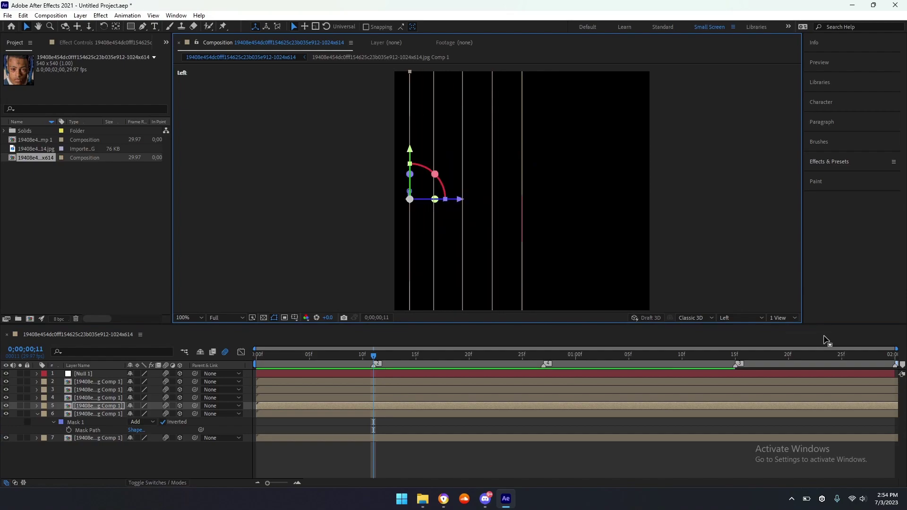
- Switch back to the Active Camera view and zoom in on the eye edge
left_click(699, 319)
left_click(740, 317)
left_click(728, 327)
scroll(478, 205, "up", 6)
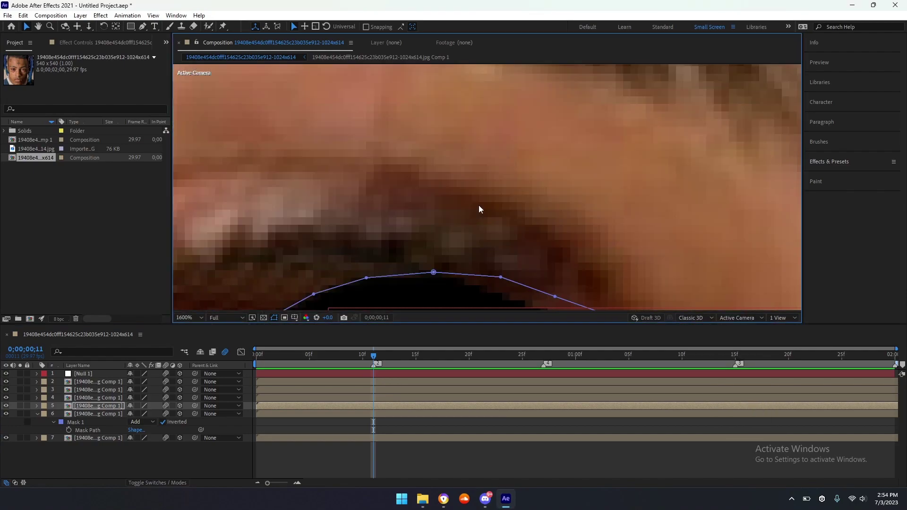
scroll(478, 205, "down", 4)
scroll(478, 239, "down", 4)
left_click(659, 240)
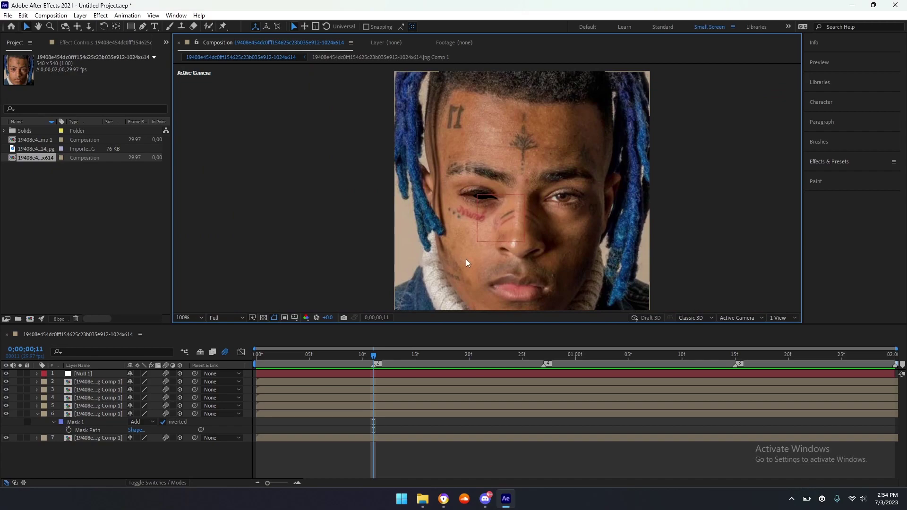
- Select Null 1, show its Position and reset its Z value to 0.0
left_click(96, 396)
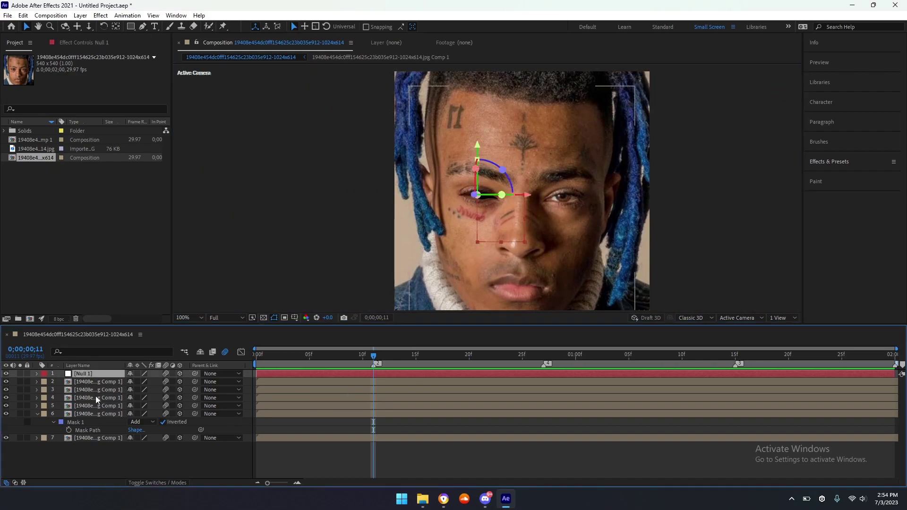
left_click(94, 416, "shift")
key("F2")
left_click(92, 375)
key("p")
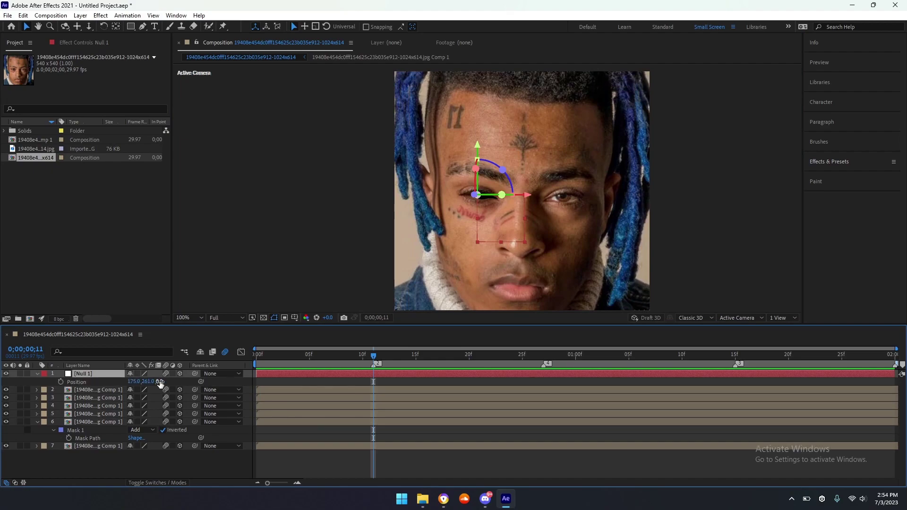
mouse_move(134, 381)
left_mouse_down()
mouse_move(195, 382)
mouse_move(141, 387)
left_mouse_up()
key("ctrl+a")
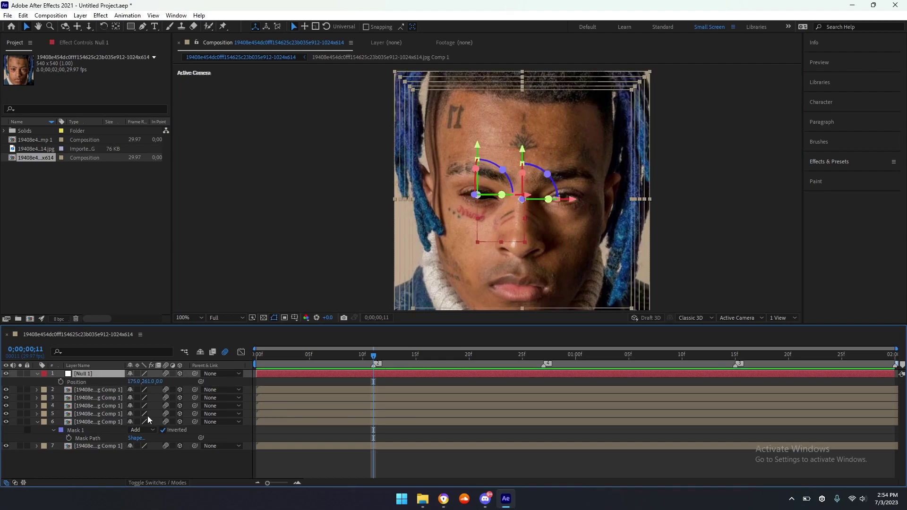
- Parent the six eye layers to Null 1 and preview moving it toward the camera
left_click(88, 373, "ctrl")
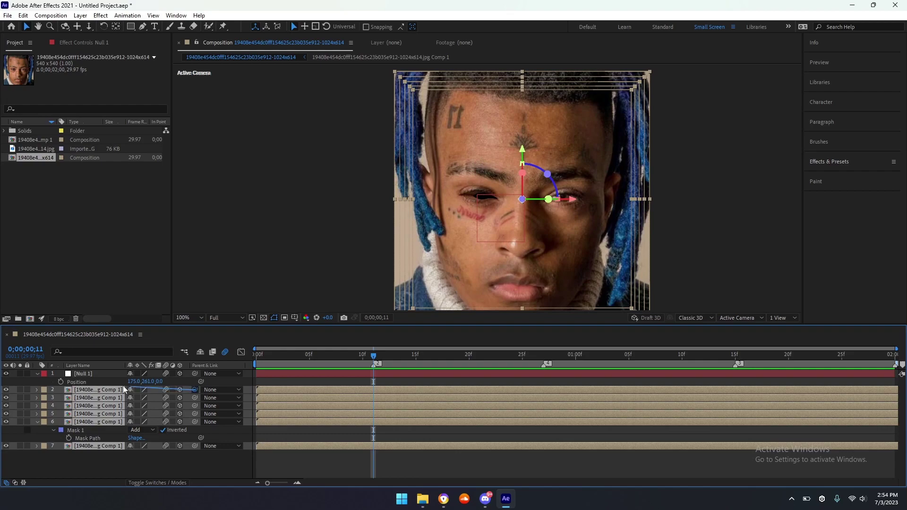
left_click_drag(123, 385, 123, 386)
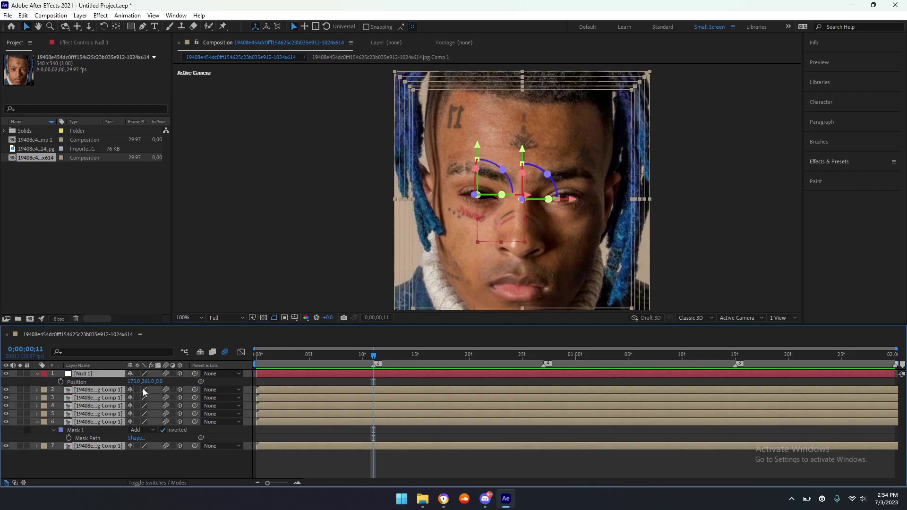
left_click_drag(185, 395, 92, 373)
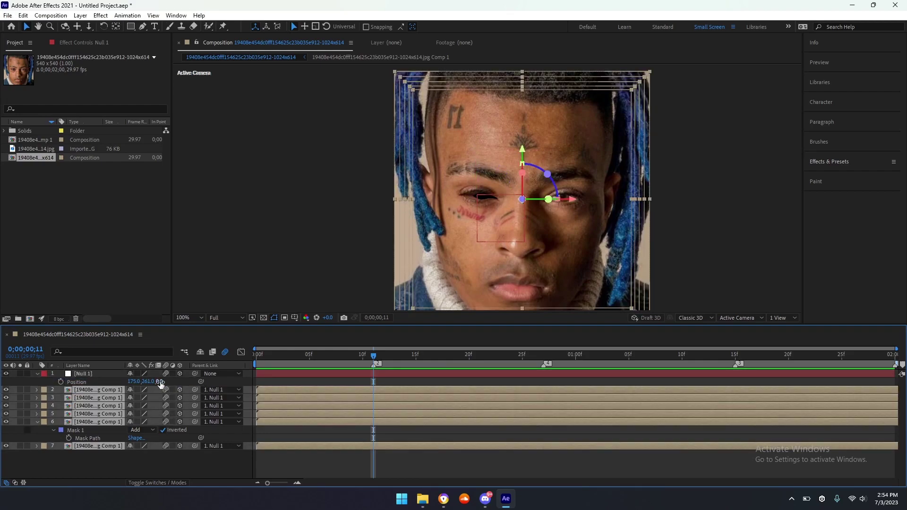
left_click_drag(158, 382, 70, 380)
key("space")
- Keyframe Null 1's Position and split it into separate X, Y and Z dimensions
left_click(79, 374)
left_click(61, 381)
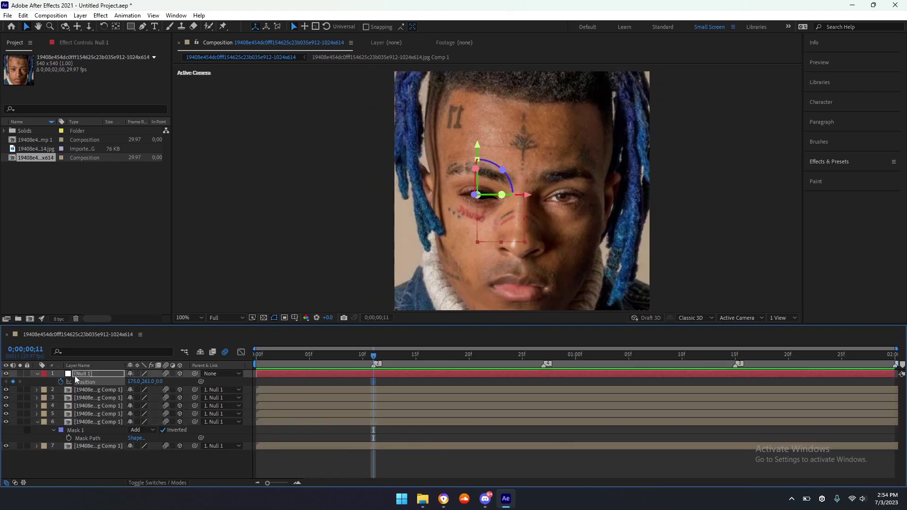
right_click(78, 376)
right_click(85, 382)
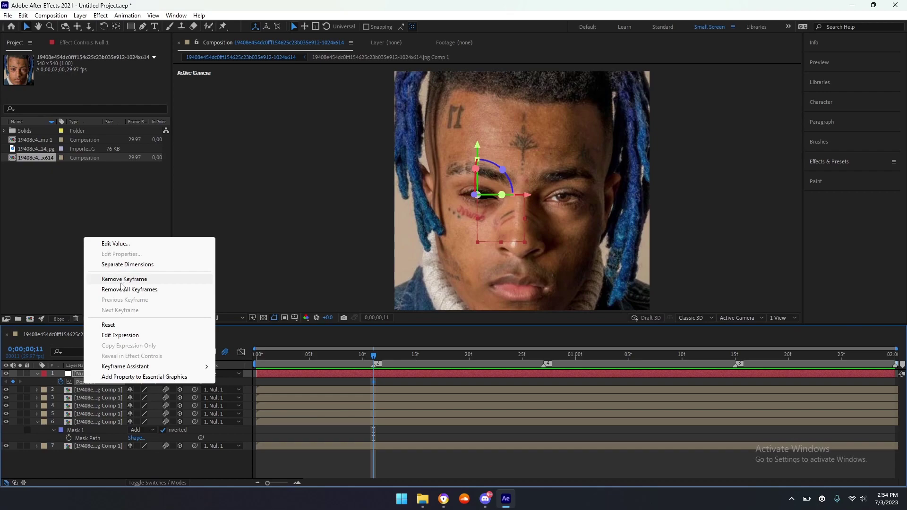
left_click(113, 264)
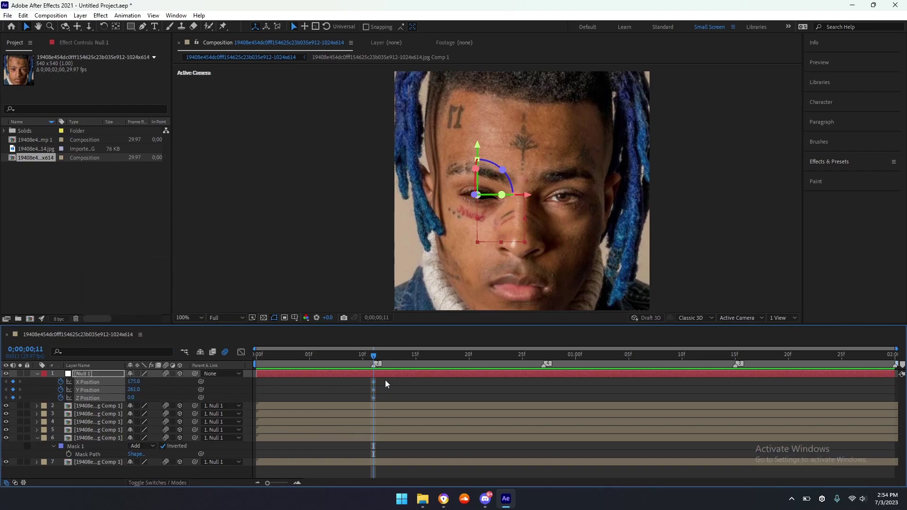
- At 1;15, set Null 1 Position to X 258, Y 267, Z -1993, then scrub back to review
left_click_drag(754, 356, 735, 355)
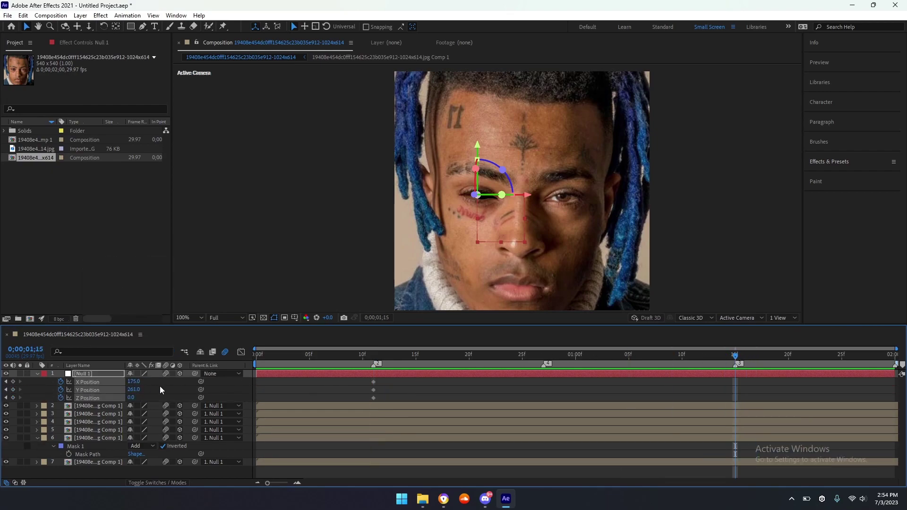
mouse_move(134, 382)
left_mouse_down()
mouse_move(170, 380)
mouse_move(109, 402)
mouse_move(24, 398)
left_mouse_up()
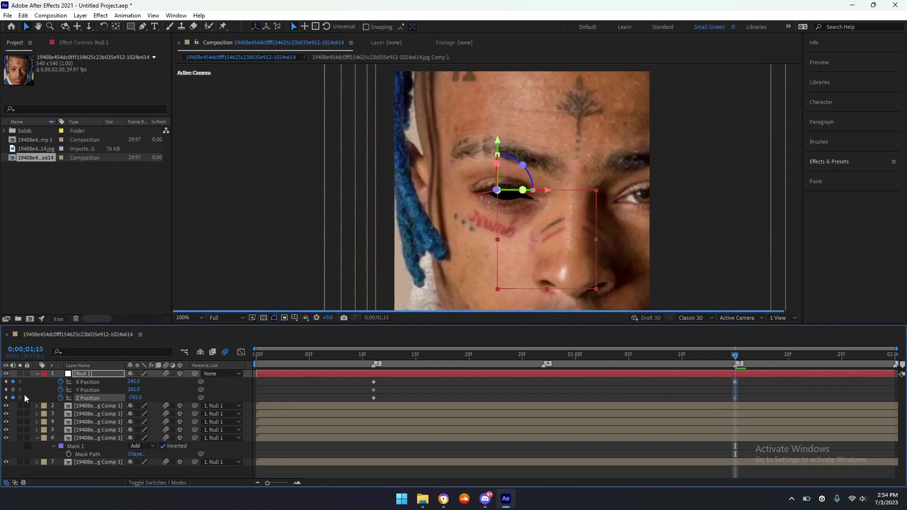
left_click_drag(131, 397, 116, 395)
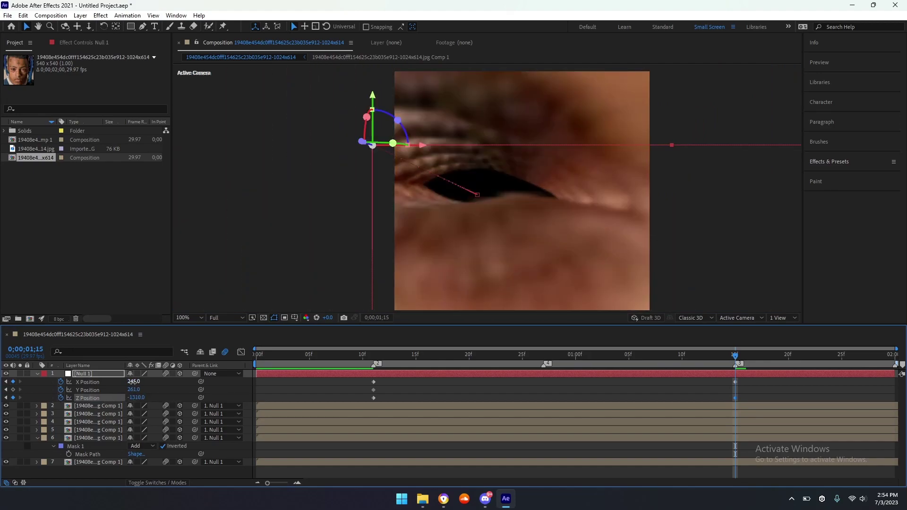
left_click_drag(133, 382, 133, 392)
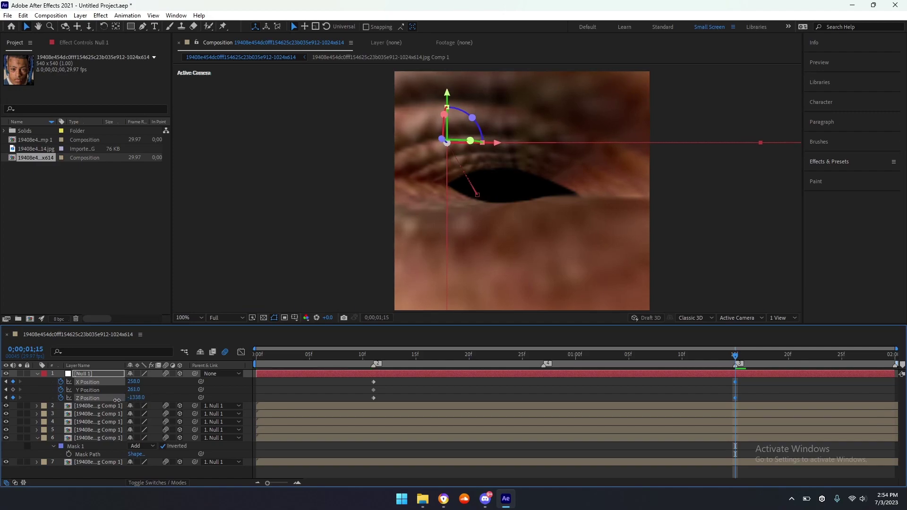
left_click_drag(138, 393, 136, 398)
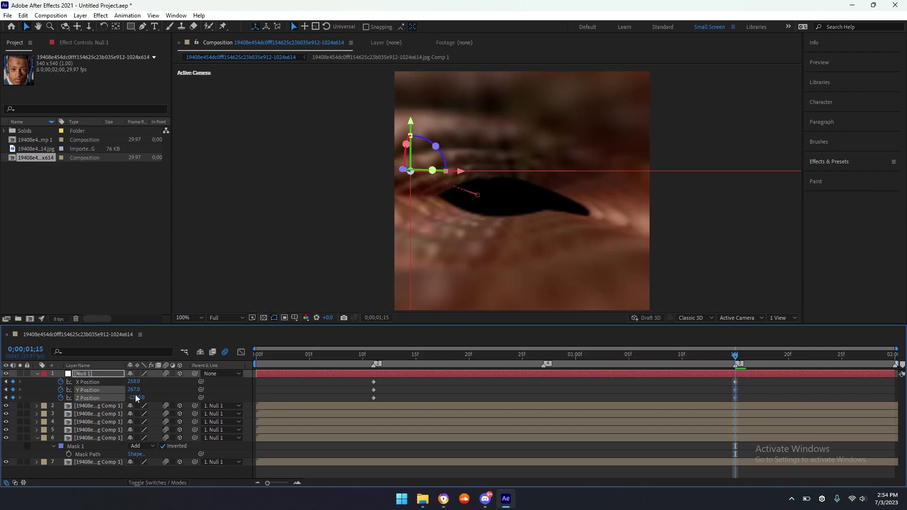
mouse_move(116, 398)
left_mouse_down()
mouse_move(137, 400)
mouse_move(128, 402)
left_mouse_up()
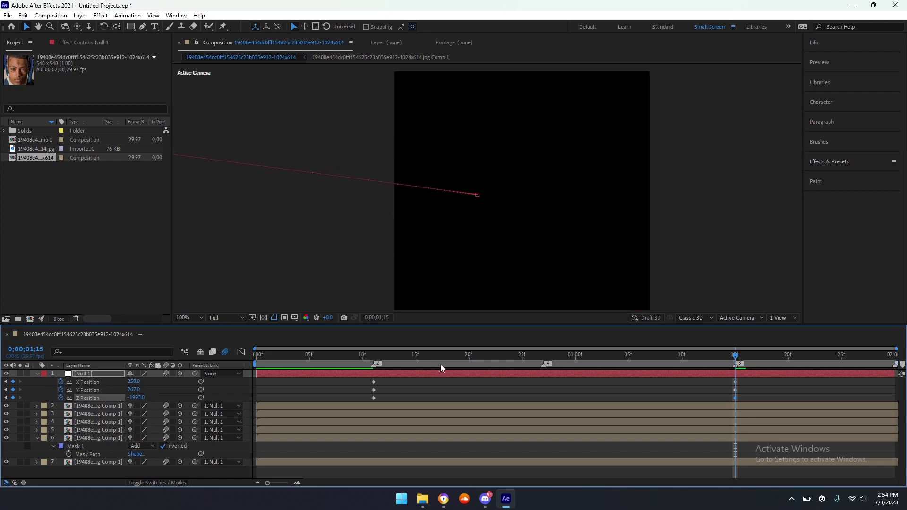
mouse_move(440, 364)
left_mouse_down()
mouse_move(425, 366)
mouse_move(740, 377)
left_mouse_up()
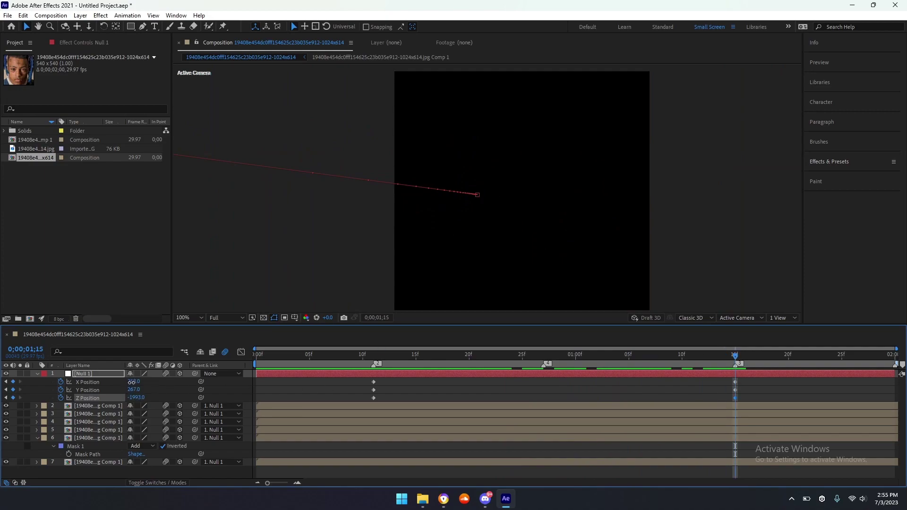
- Pull the null's ending Z Position keyframe in to -1913 at 1;15
left_click(482, 194)
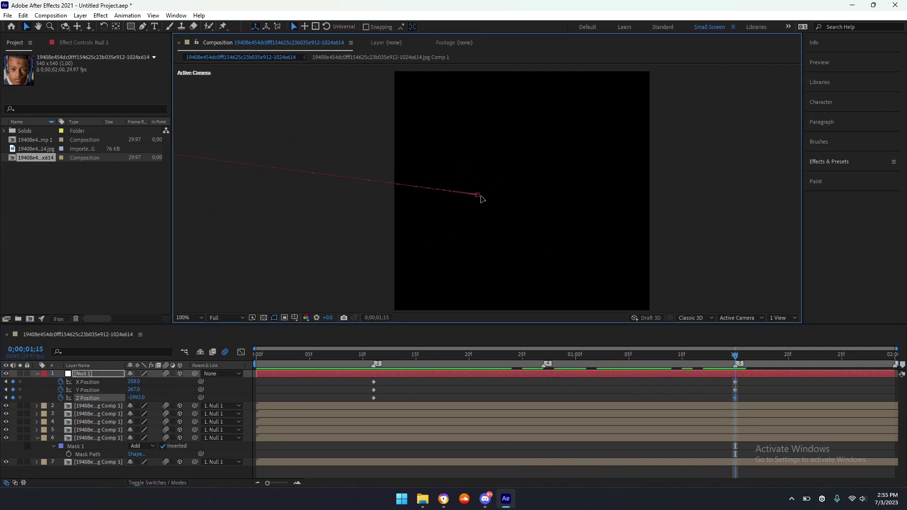
left_click_drag(383, 360, 747, 378)
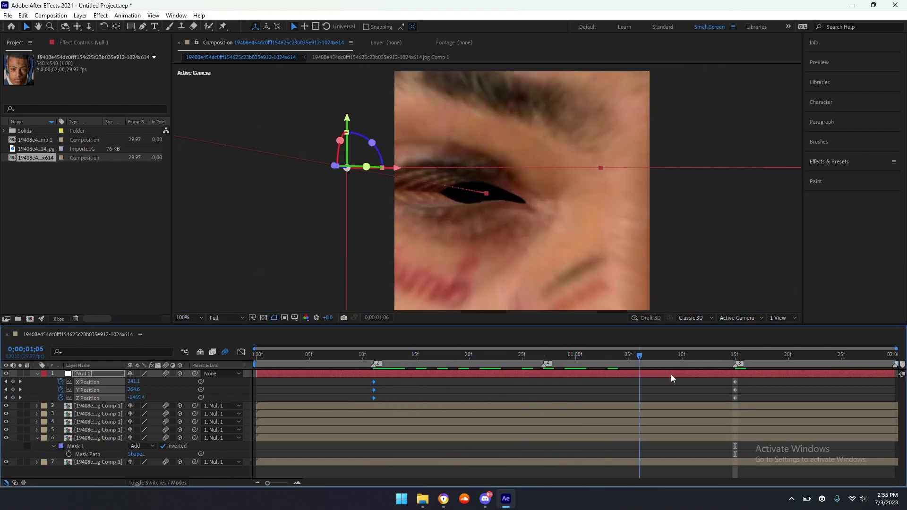
left_click(739, 361)
left_click(764, 400)
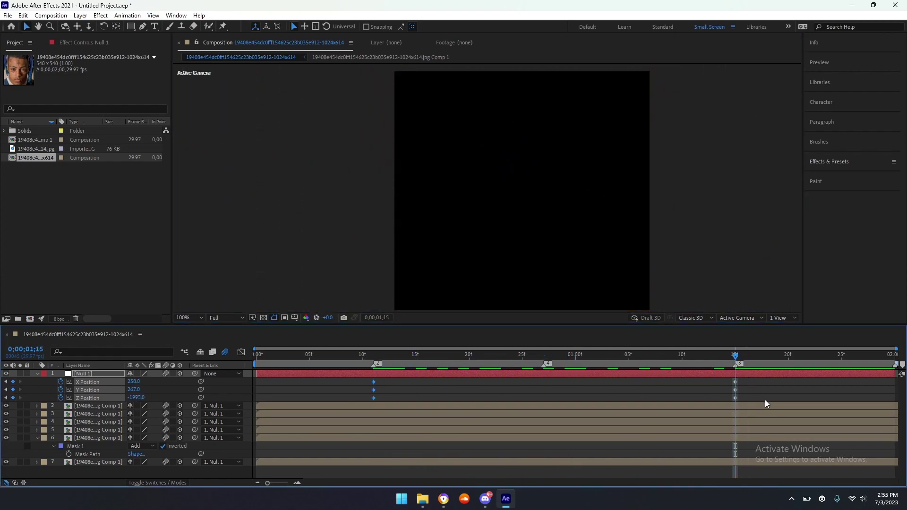
left_click_drag(134, 399, 147, 397)
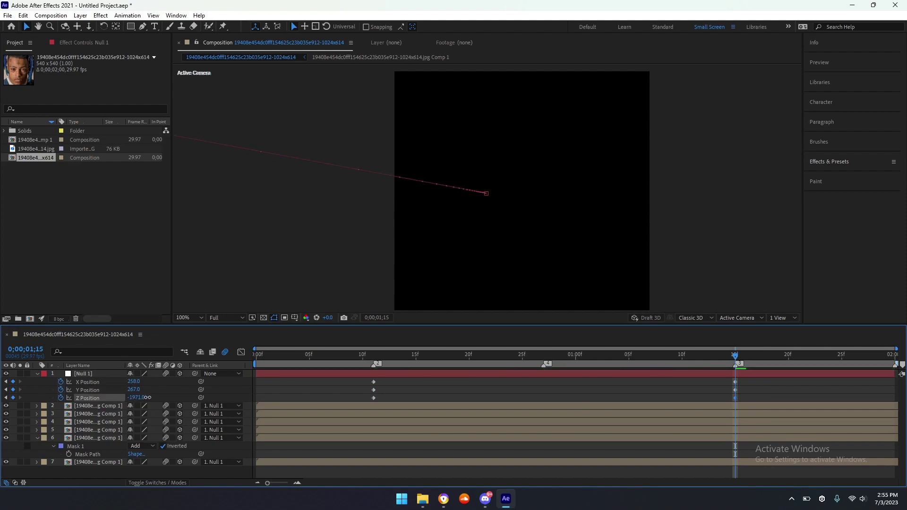
- Set the starting X Position to 176 to recentre the face, checking framing across the zoom
left_click_drag(369, 356, 724, 363)
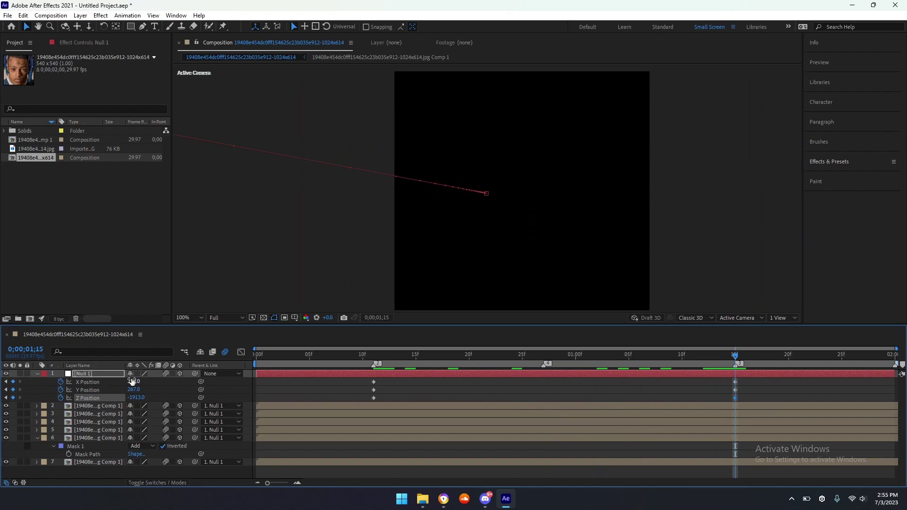
left_click_drag(375, 356, 579, 364)
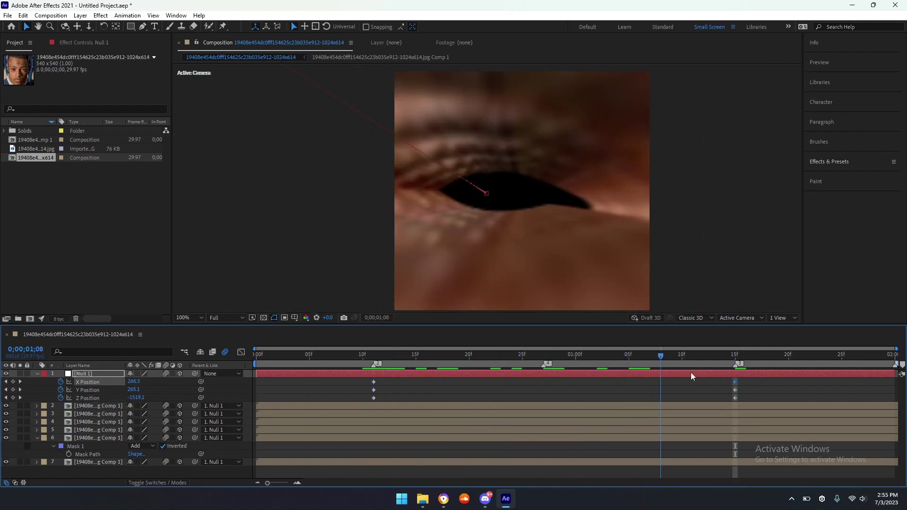
mouse_move(579, 364)
left_mouse_down()
mouse_move(416, 364)
mouse_move(371, 378)
left_mouse_up()
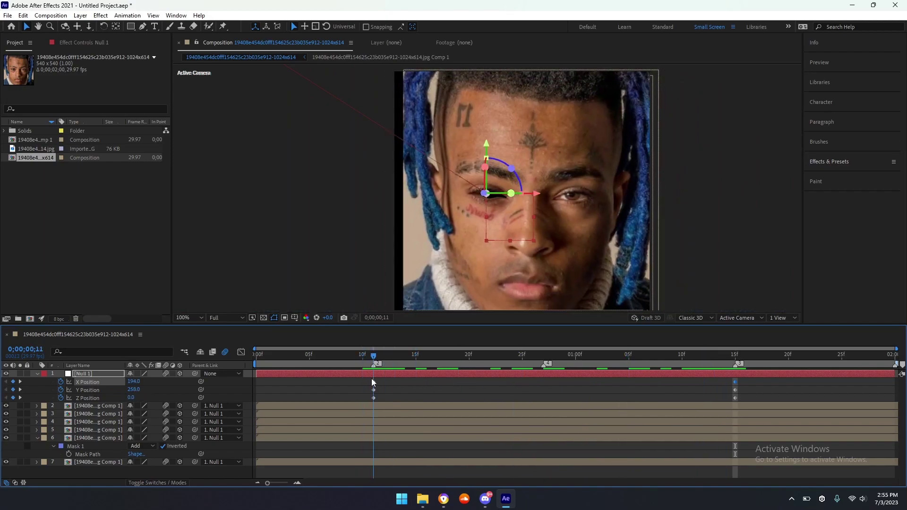
left_click(391, 392)
left_click_drag(134, 381, 126, 382)
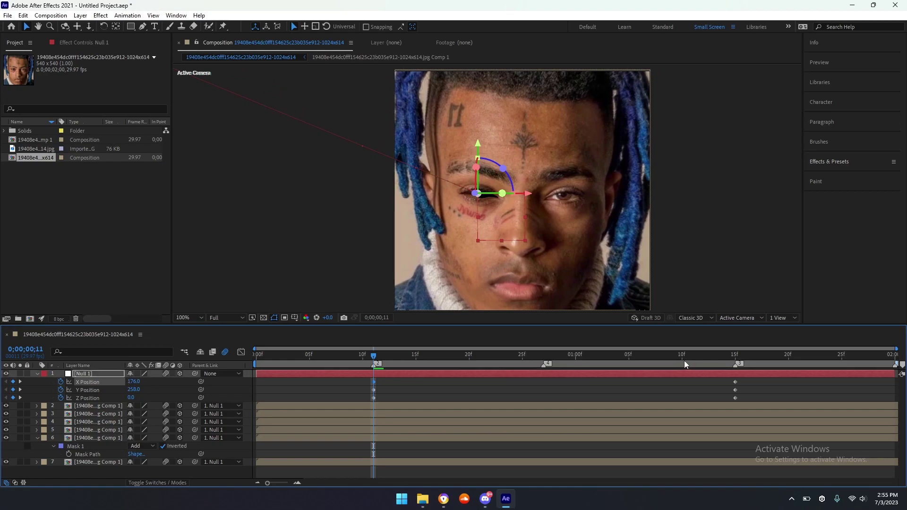
left_click(734, 355)
mouse_move(622, 362)
left_mouse_down()
mouse_move(707, 376)
mouse_move(359, 409)
left_mouse_up()
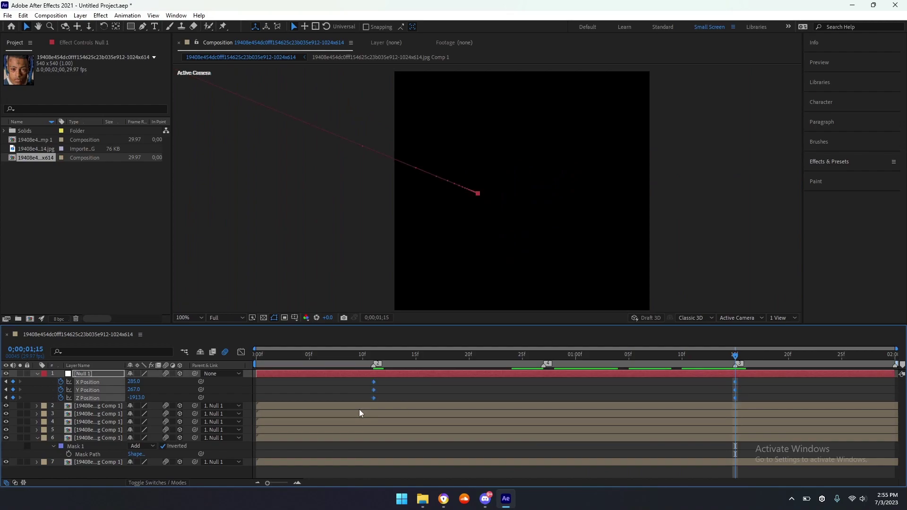
- Easy Ease the null's Position keyframes and pull the speed-graph influence handles inward so the zoom peaks around frame 27
key("F9")
left_click(543, 358)
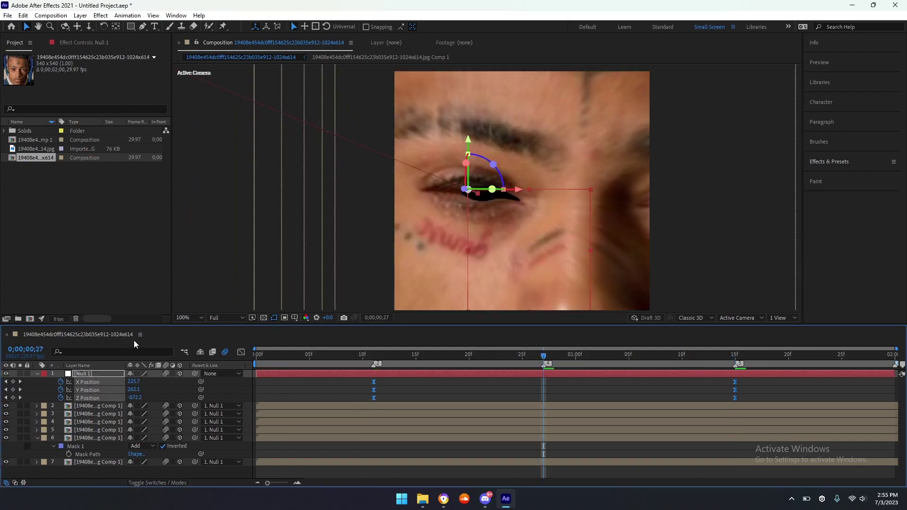
left_click(244, 355)
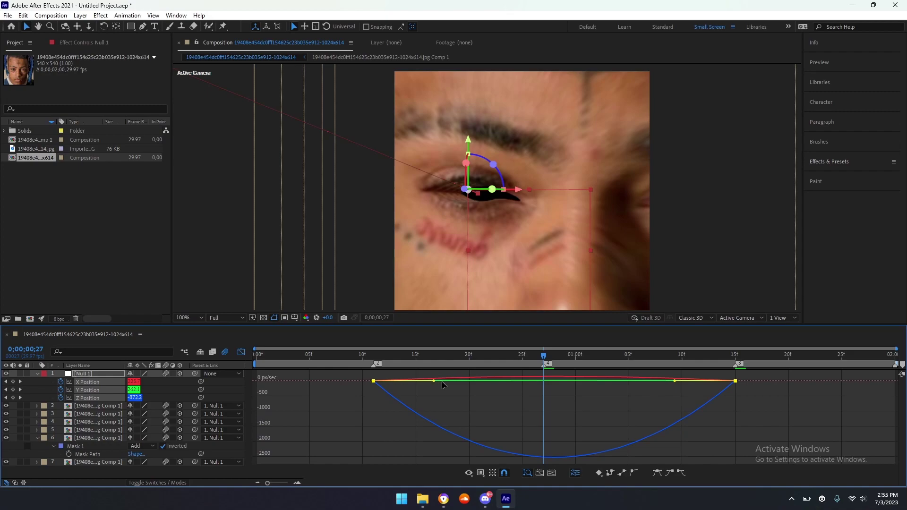
left_click_drag(443, 382, 514, 379)
left_click_drag(674, 381, 578, 381)
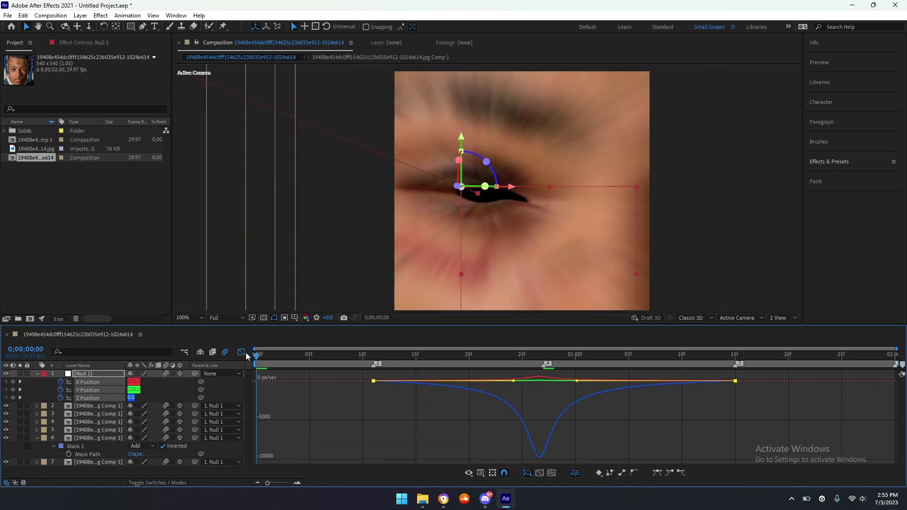
left_click(244, 353)
key("space")
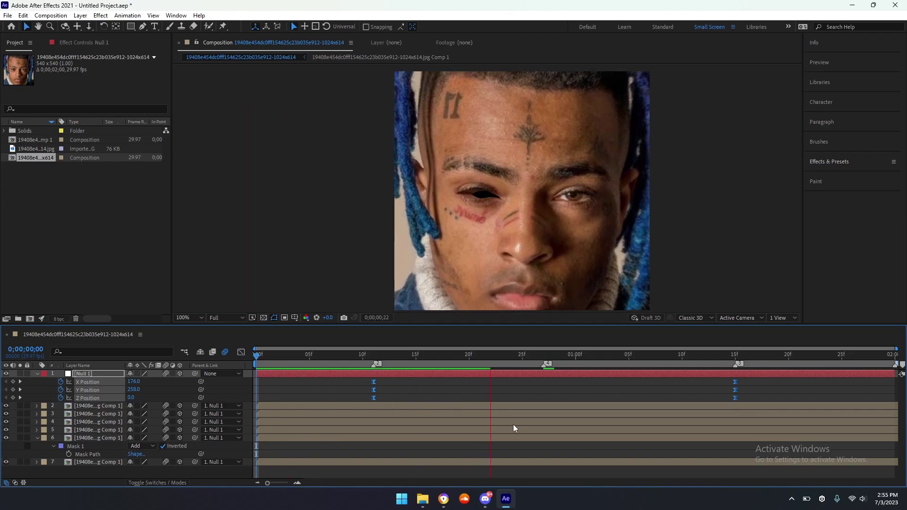
key("space")
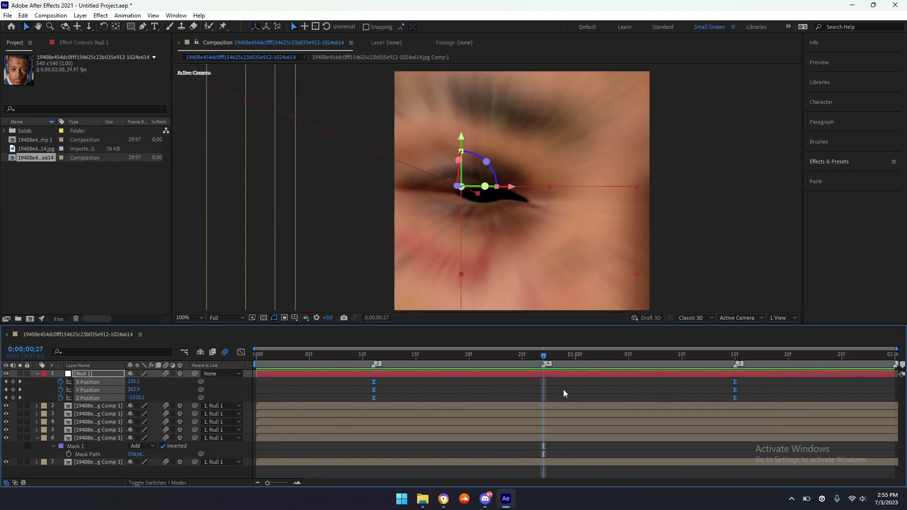
- Search 'dr' in Effects & Presets and apply Drop Shadow to eye layer 2
left_click(831, 115)
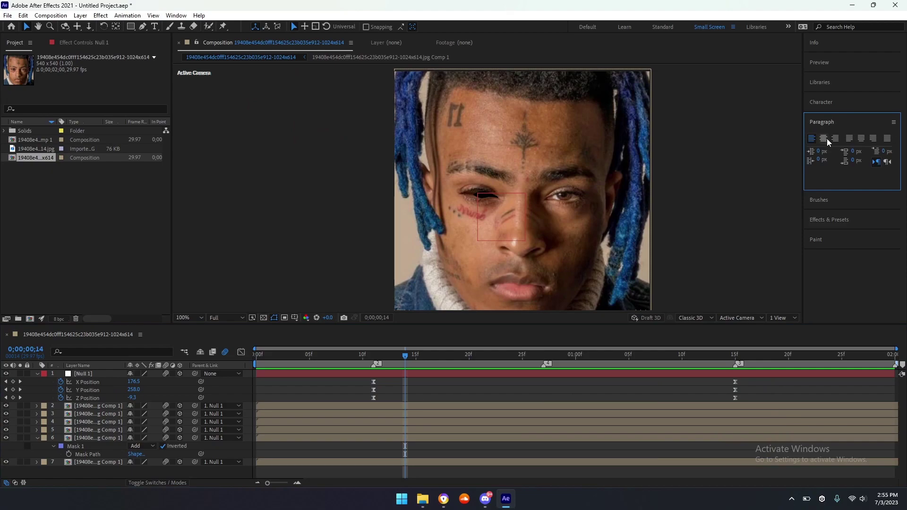
left_click(836, 161)
left_click(835, 176)
type("dr")
left_click(816, 141)
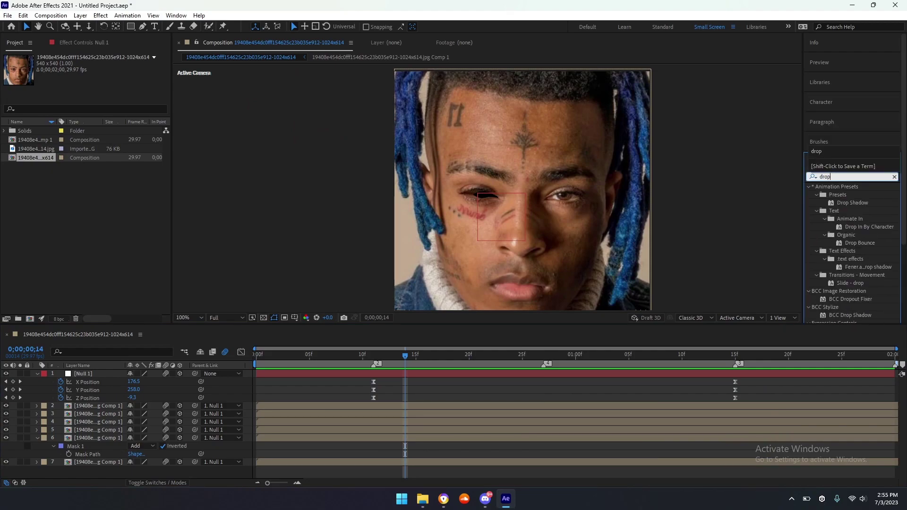
left_click_drag(851, 278, 382, 406)
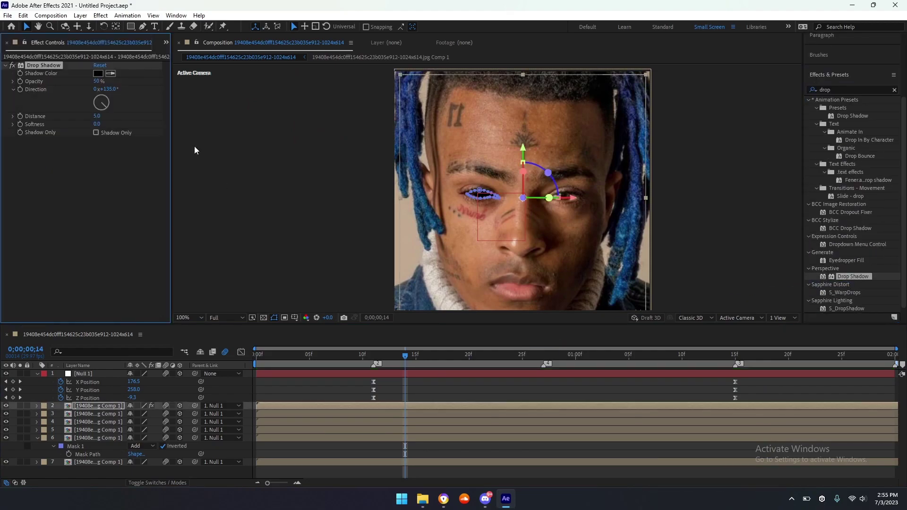
- Paste the Drop Shadow onto eye layers 3–5 and scrub through the zoom to check
key("ctrl+v")
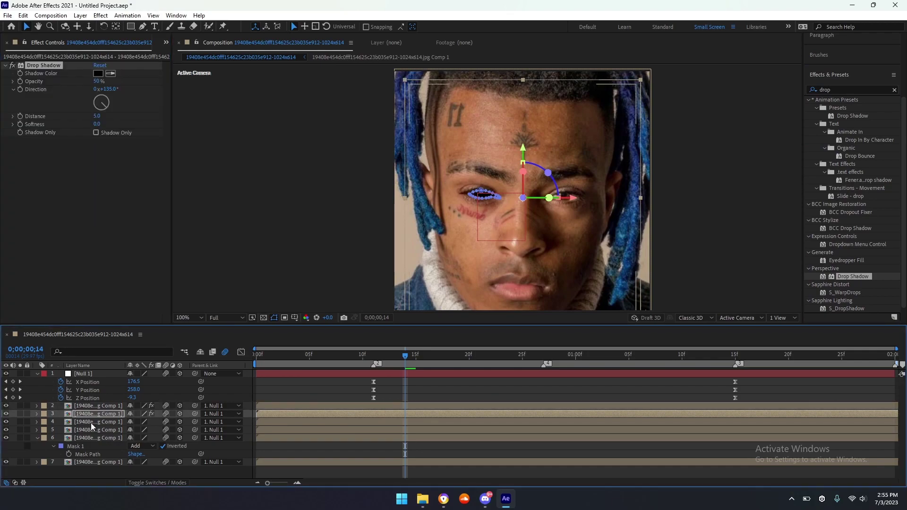
left_click(94, 422)
key("ctrl+v")
left_click(95, 429)
key("ctrl+v")
left_click(331, 354)
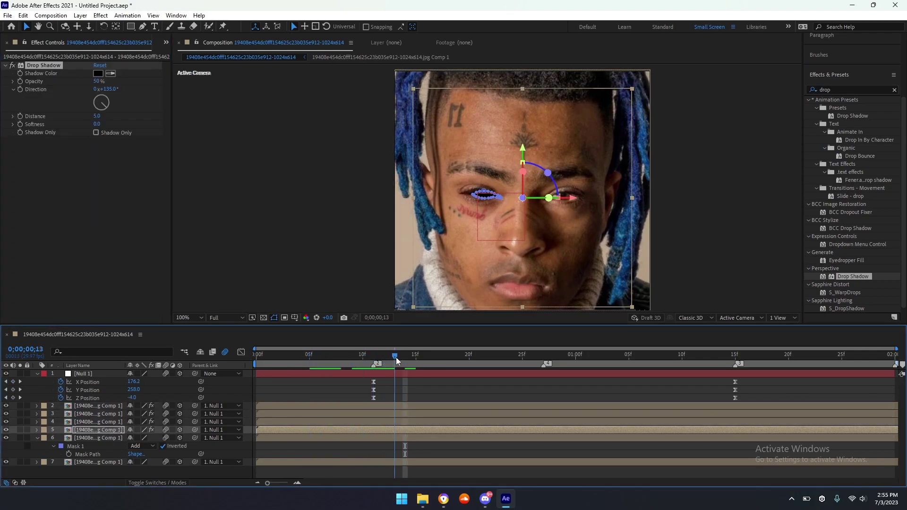
left_click_drag(396, 361, 469, 361)
key("ctrl+shift+a")
key("Home")
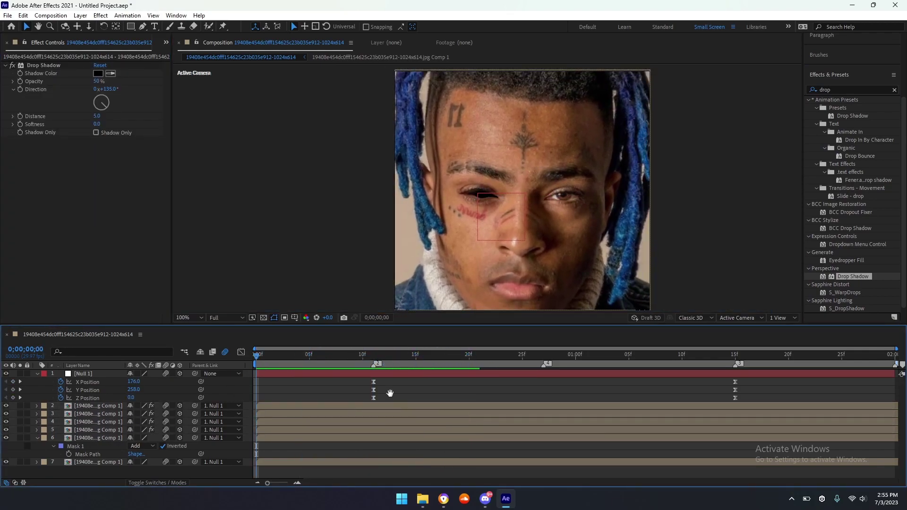
key("space")
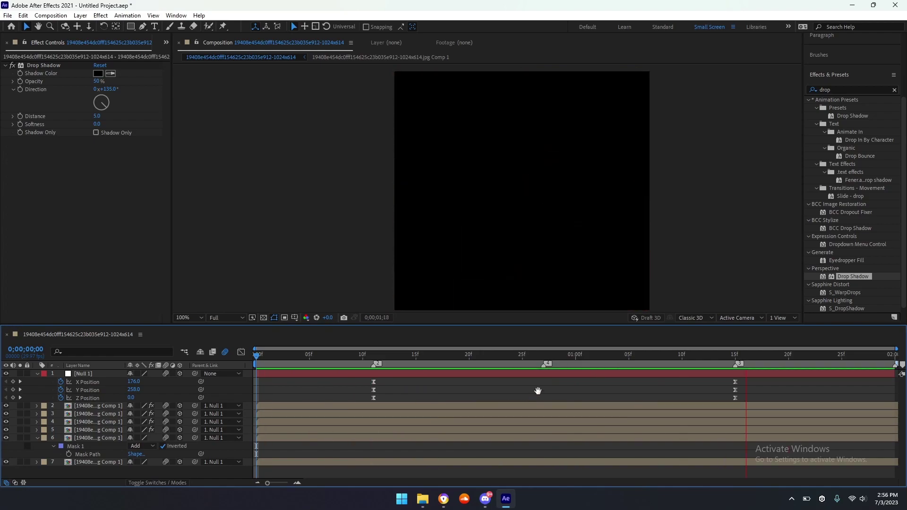
left_click_drag(544, 366, 551, 366)
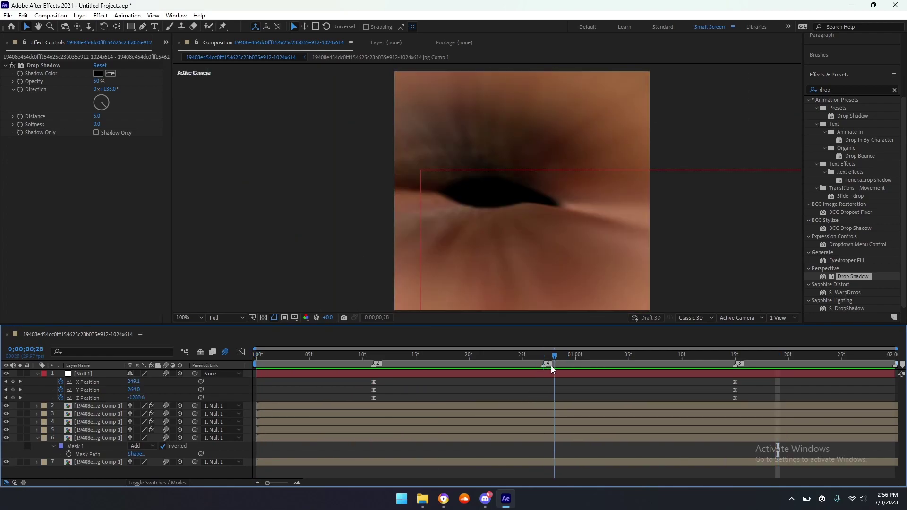
left_click(597, 357)
left_click_drag(691, 361, 373, 358)
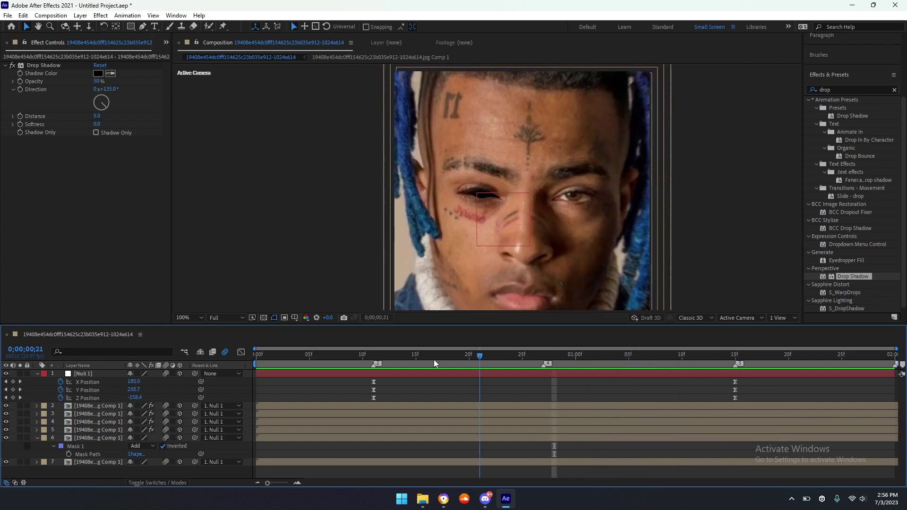
key("space")
left_click_drag(821, 370, 299, 367)
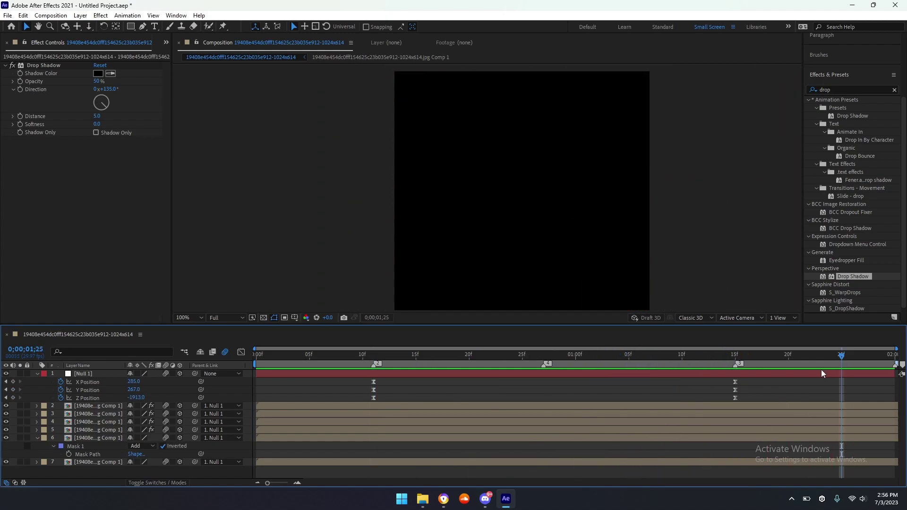